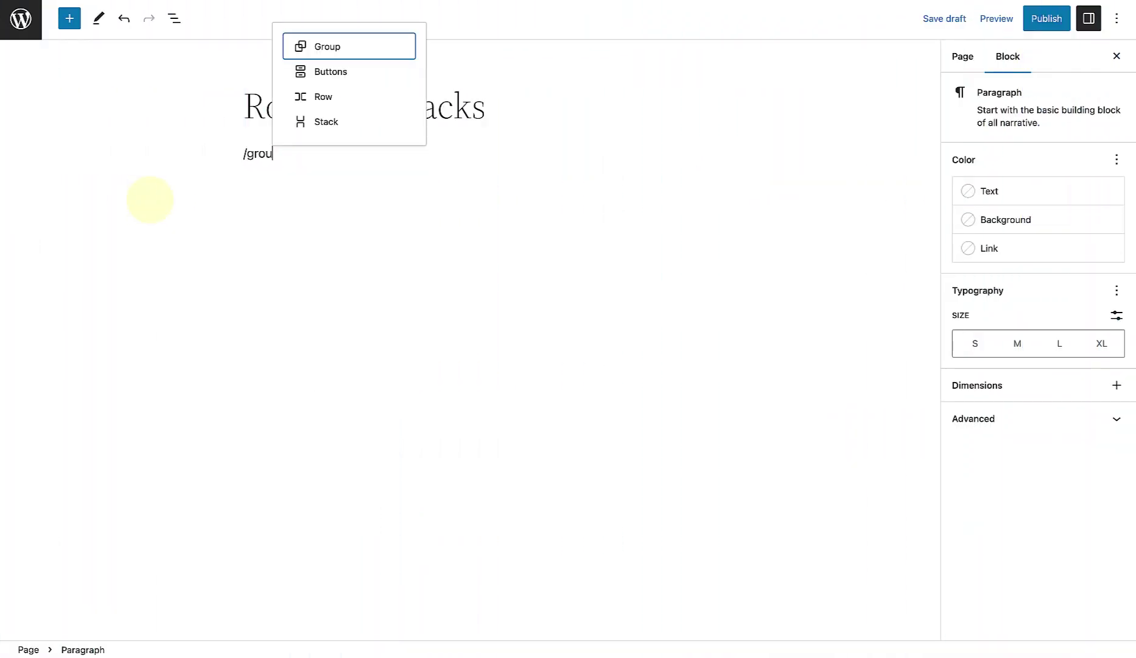
- Turn the empty paragraph into a Group block using /group
type("p")
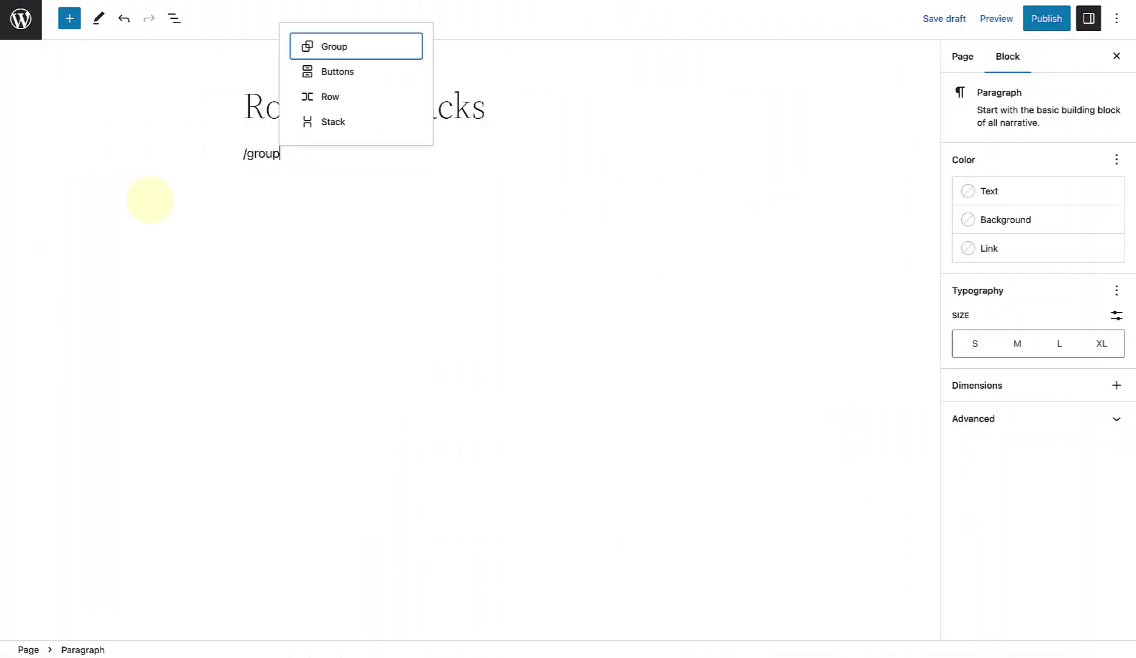
left_click(324, 49)
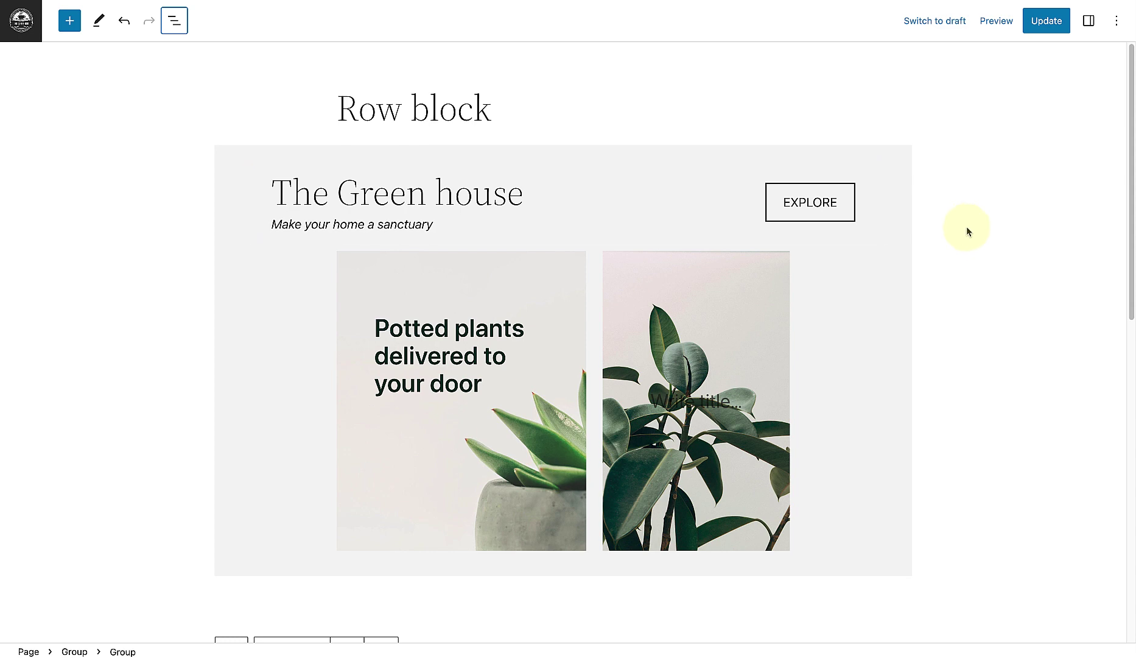
- Insert a Row block at the top of the second plant group
scroll(967, 229, "down", 6)
scroll(967, 230, "down", 3)
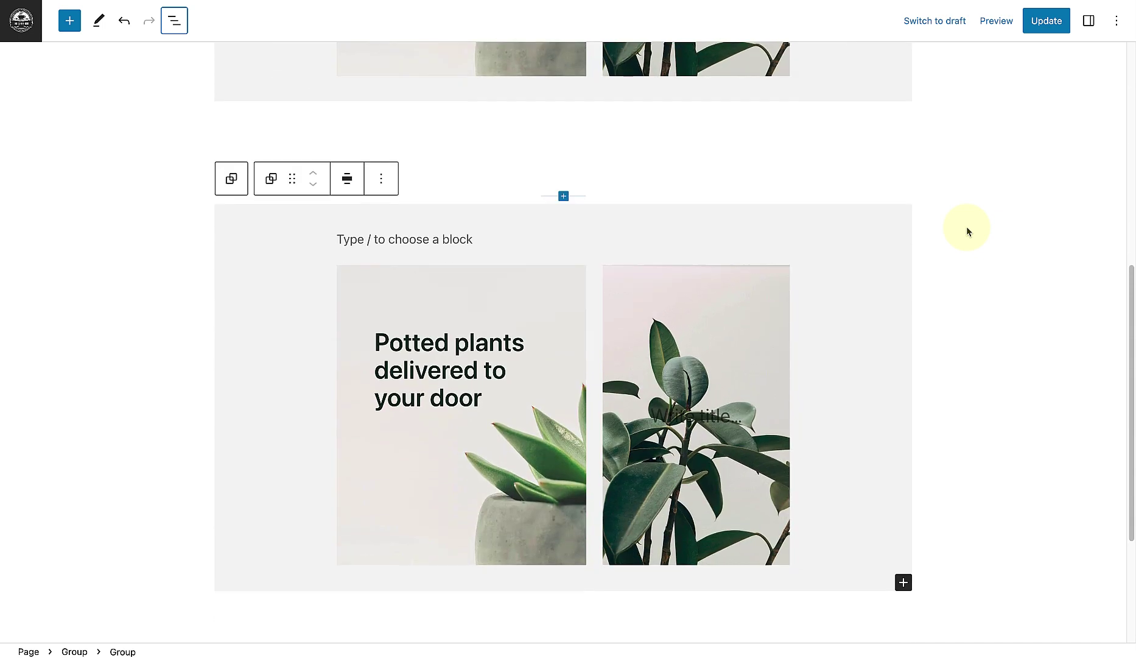
left_click(344, 182)
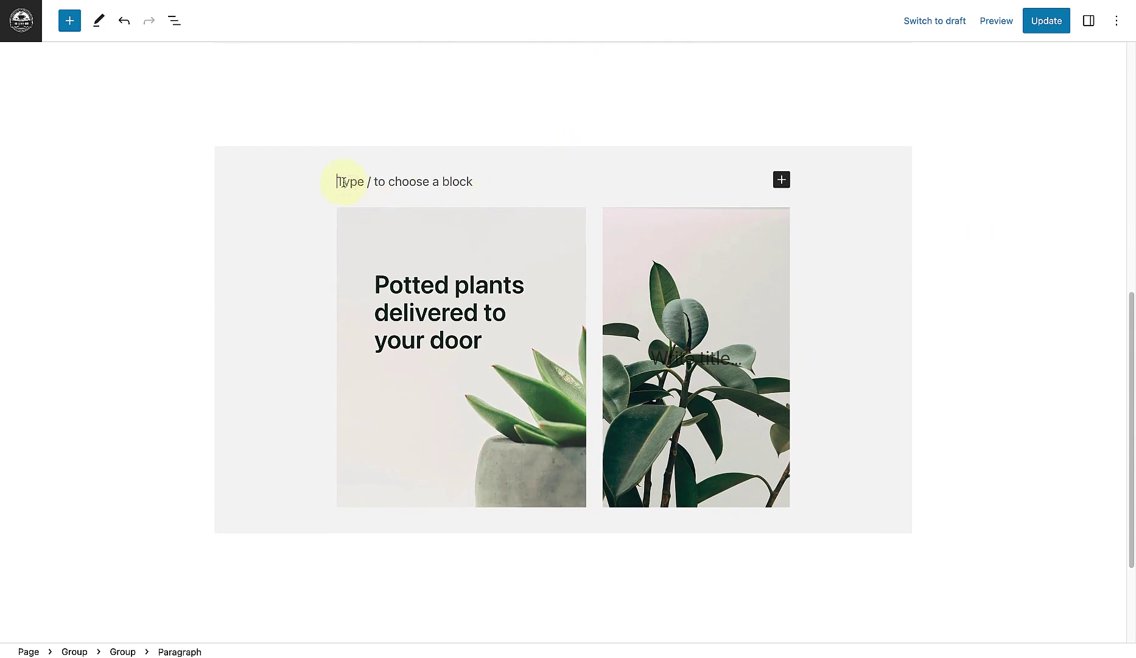
type("/row")
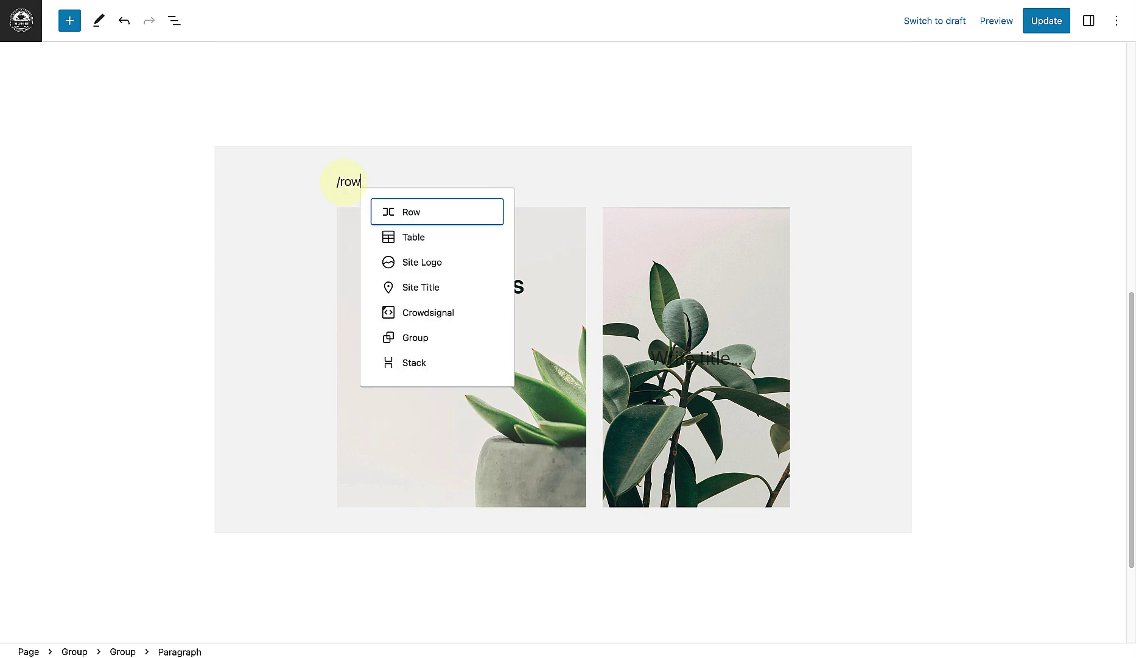
left_click(416, 214)
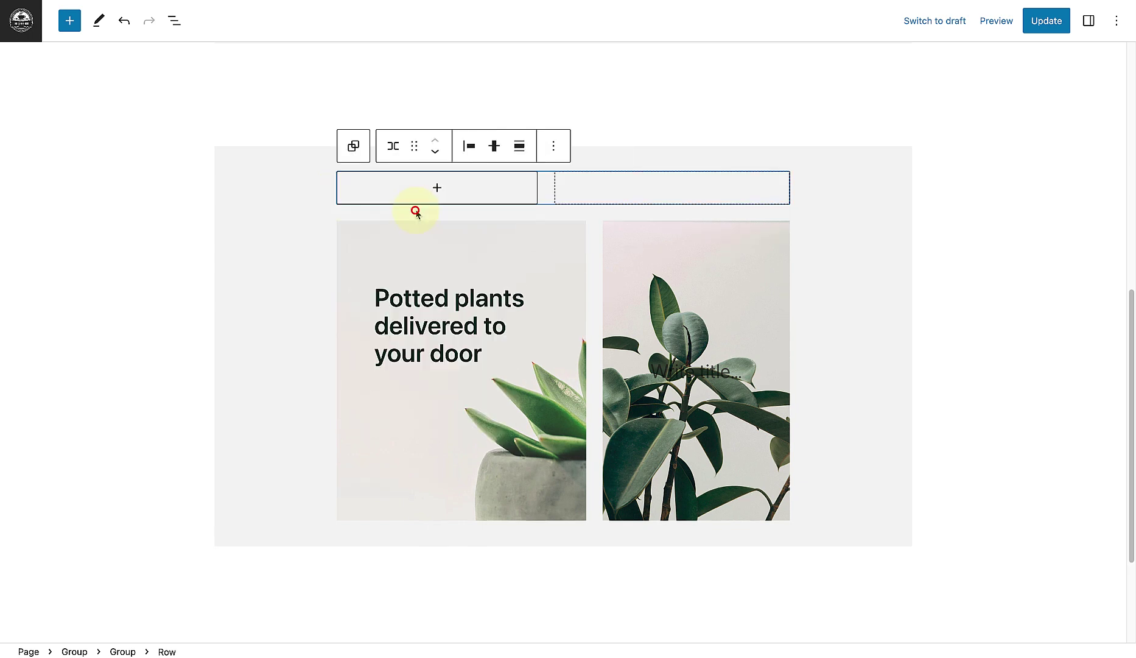
- Add a Heading inside the row reading 'The Green House'
left_click(439, 189)
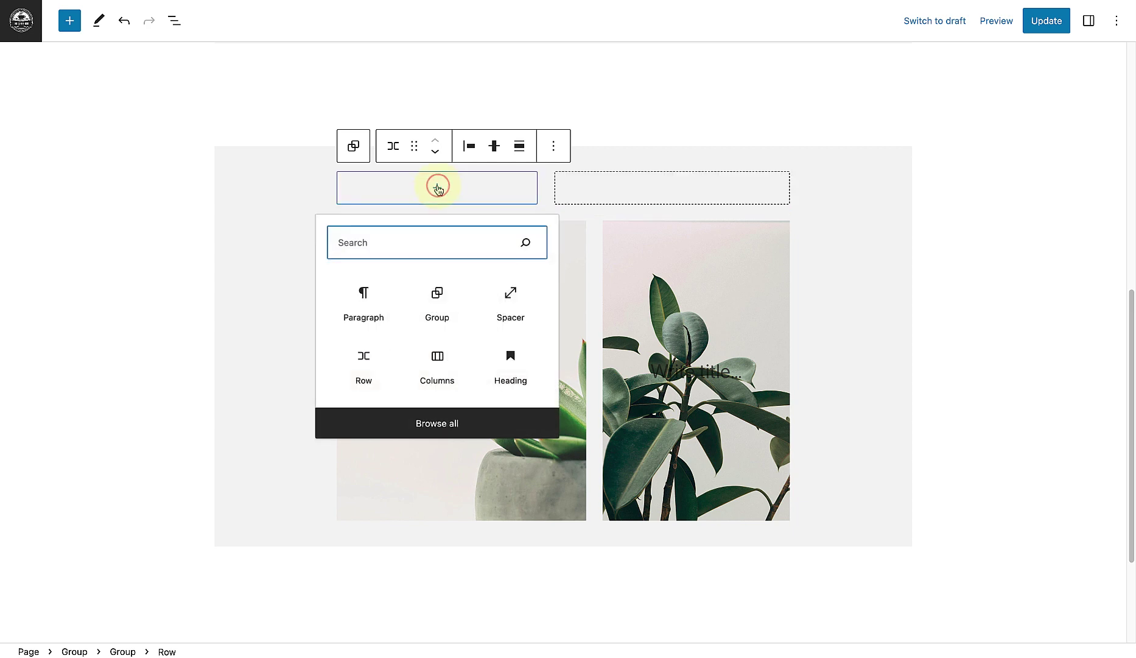
type("Heading")
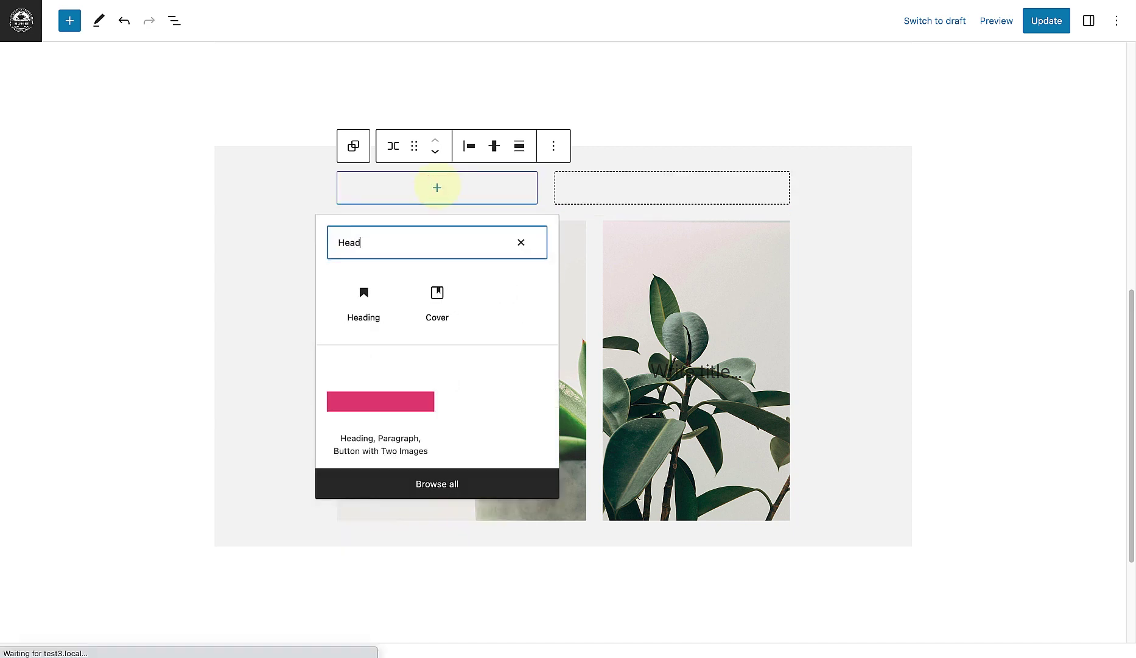
left_click(372, 312)
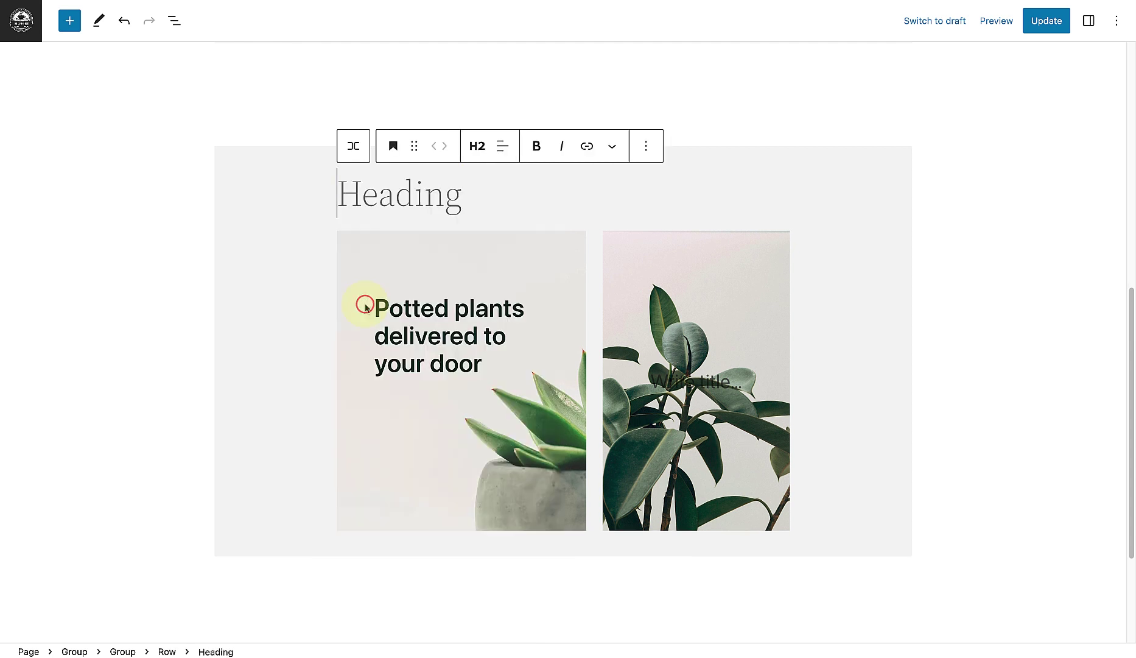
type("The Green House")
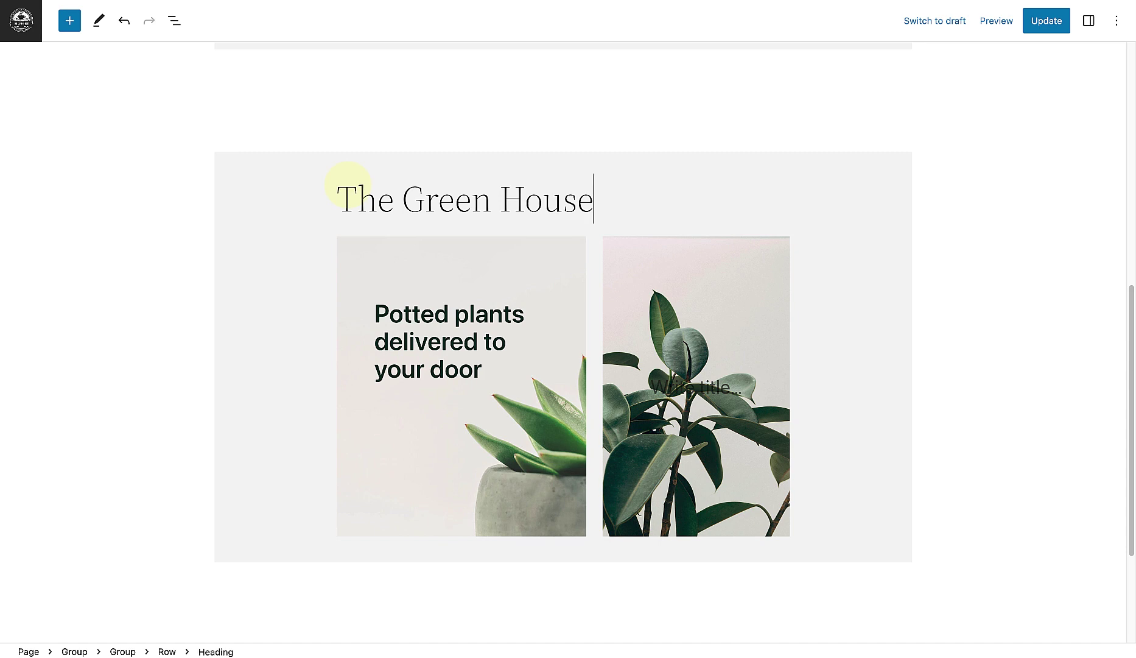
- Add a paragraph after the heading holding the tagline 'Make your home a sanctuary', copied from the example
key("Return")
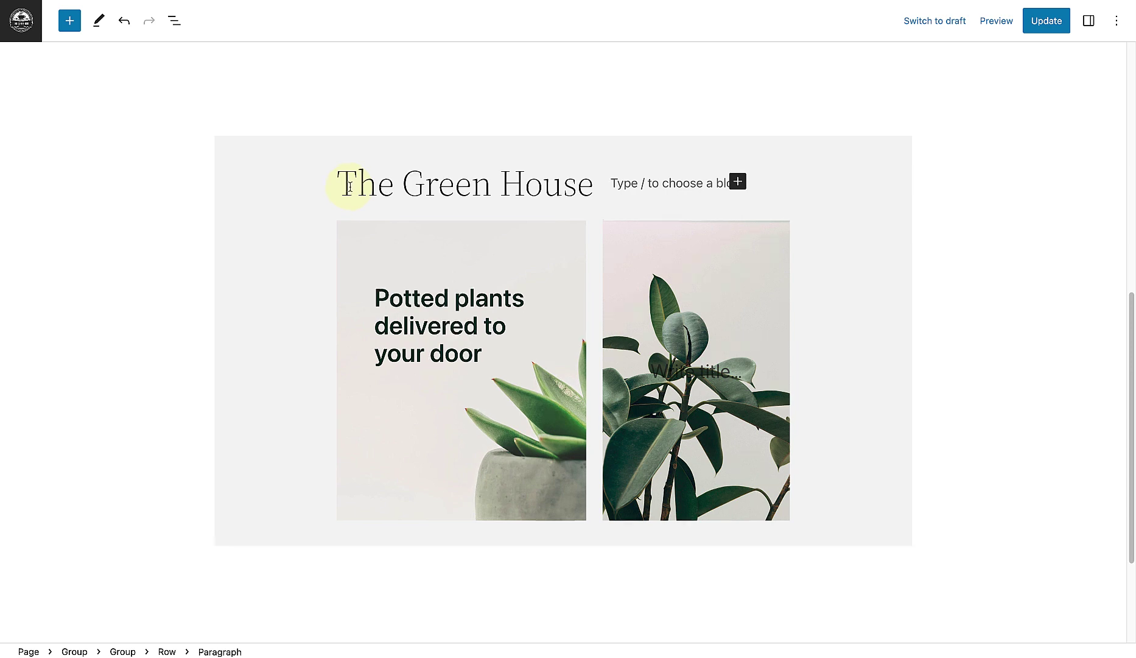
scroll(350, 186, "up", 5)
scroll(351, 189, "up", 5)
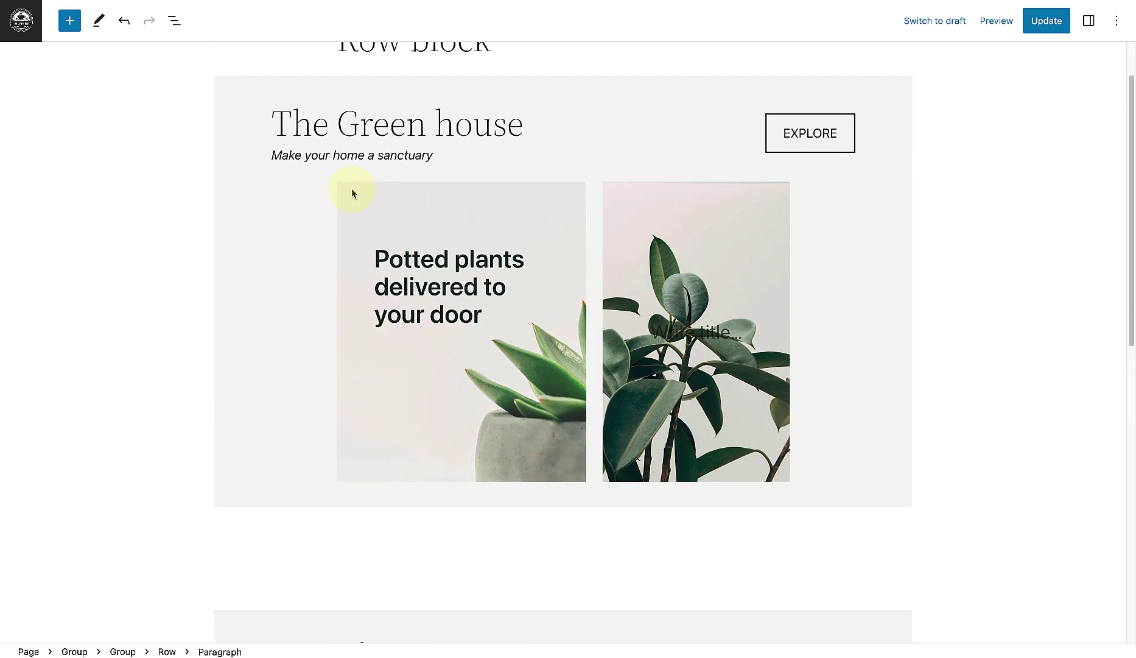
left_click_drag(434, 159, 272, 161)
key("ctrl+c")
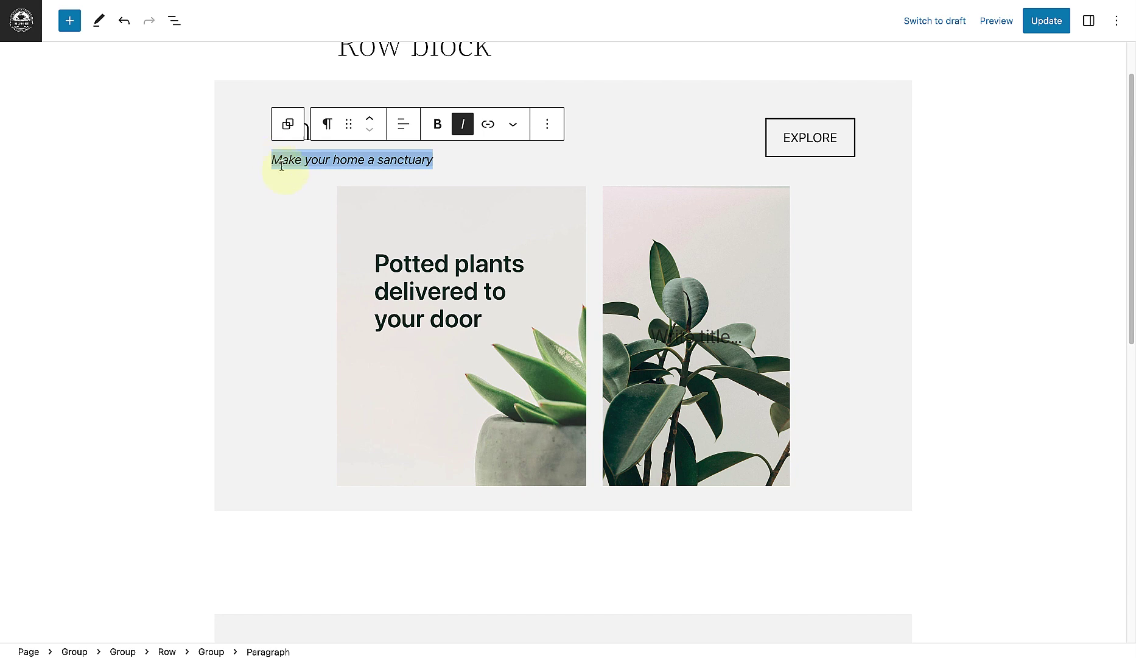
scroll(333, 215, "down", 5)
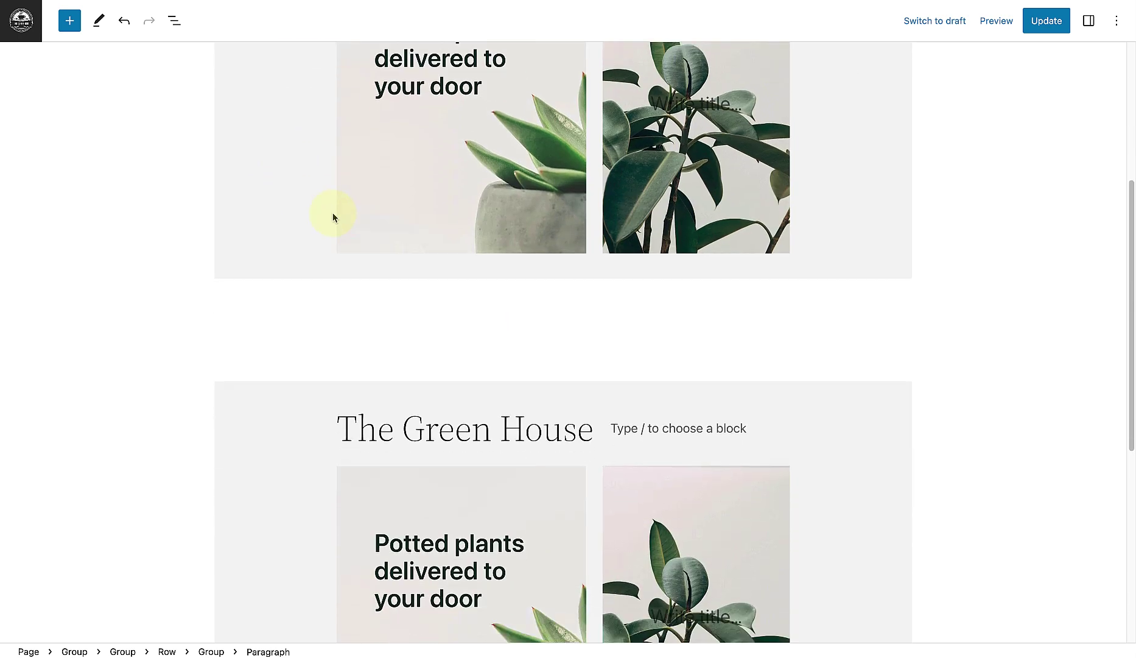
left_click(614, 363)
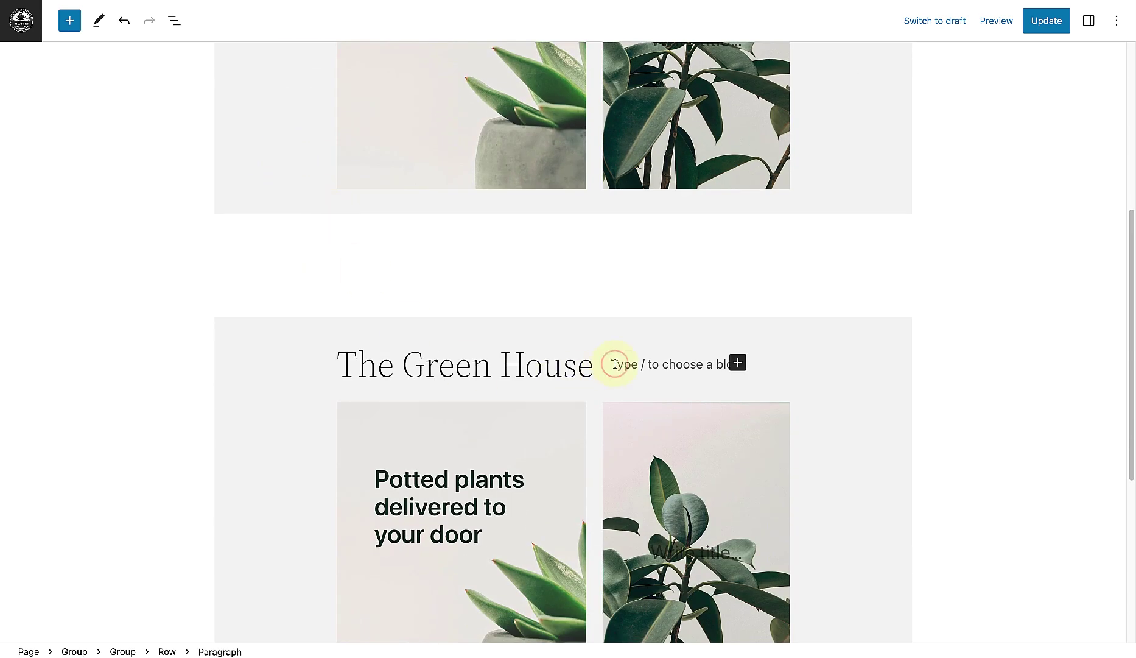
key("ctrl+v")
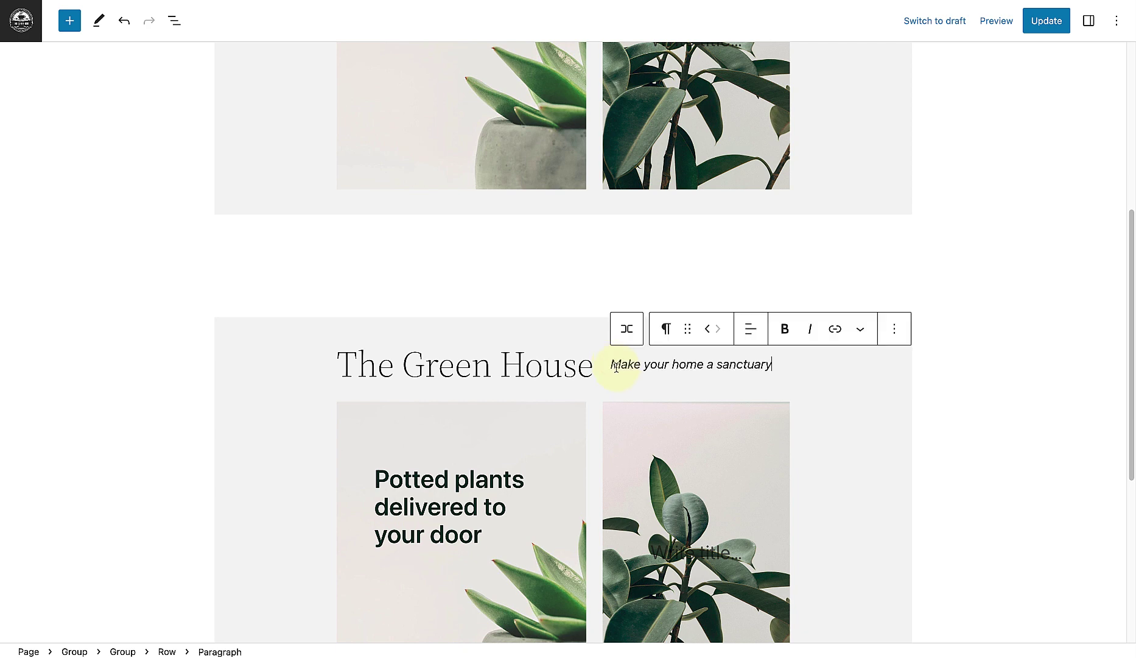
scroll(618, 367, "down", 4)
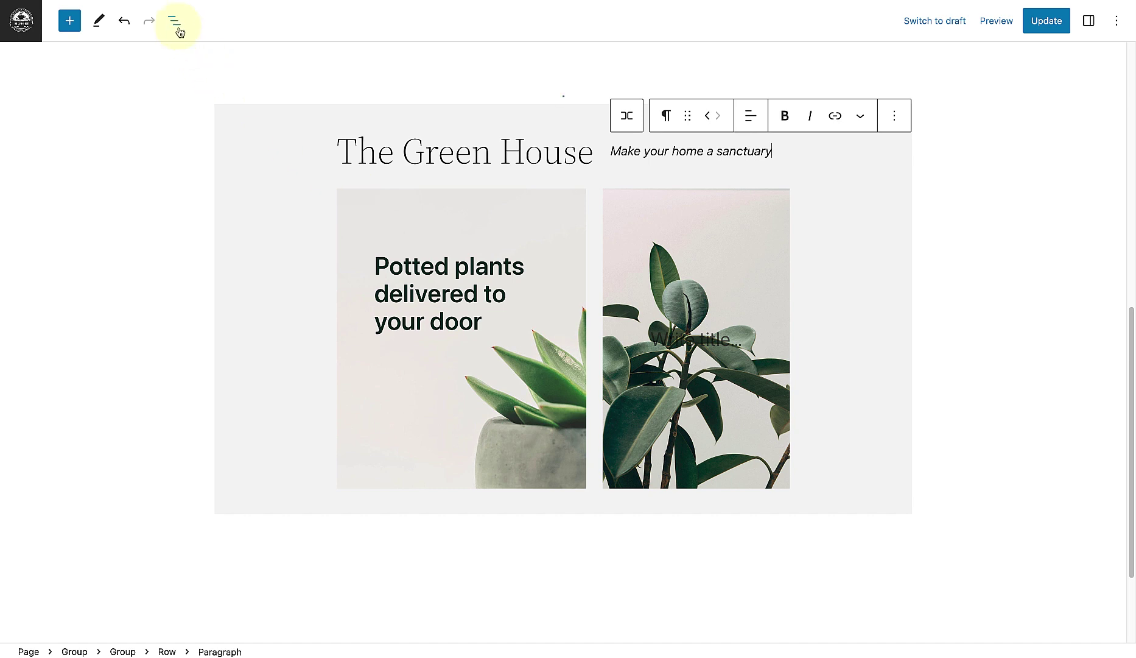
- Select The Green House heading and tagline in List View and group them
left_click(175, 25)
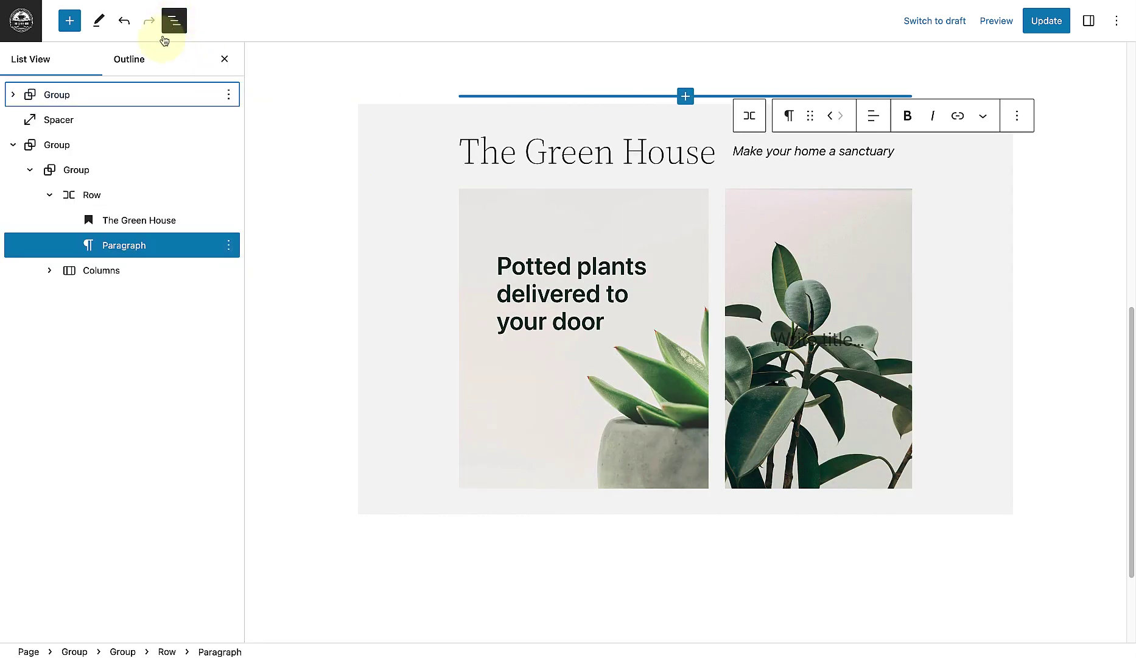
left_click(120, 223, "shift")
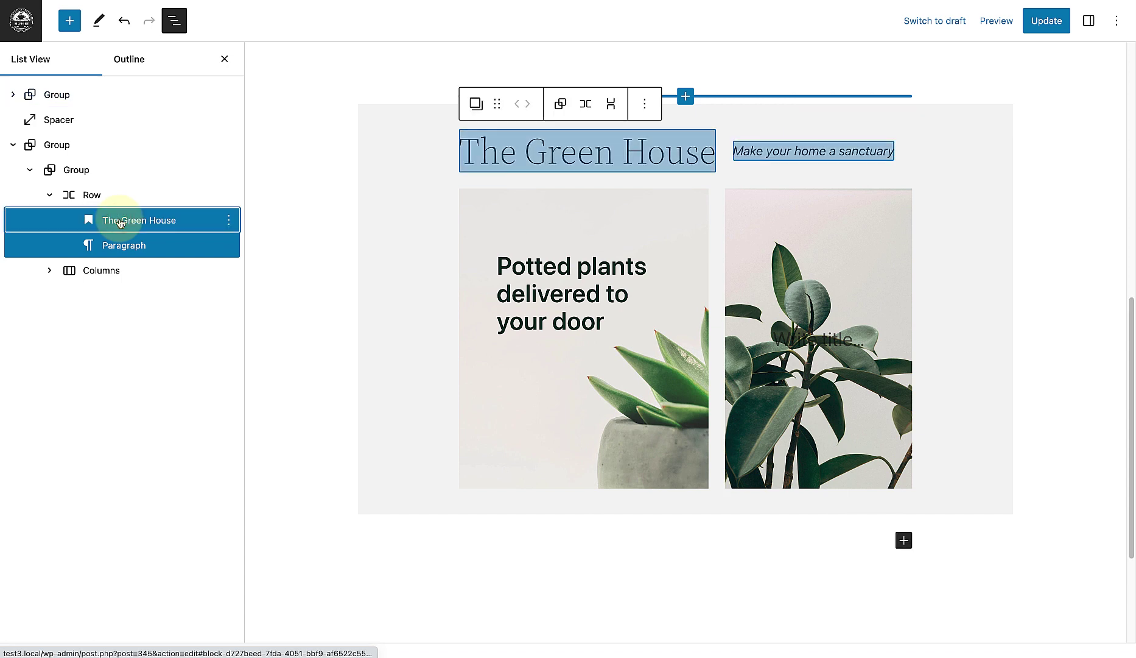
left_click(561, 104)
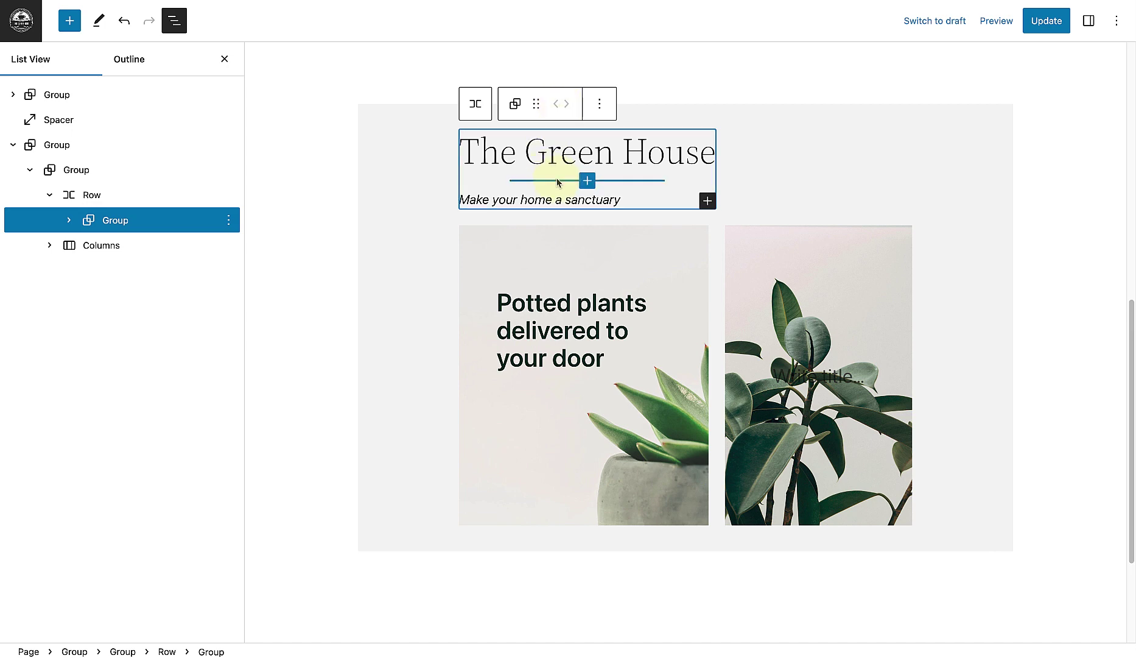
- Set the heading group's padding and block spacing to 0 in its Styles settings
left_click(1088, 21)
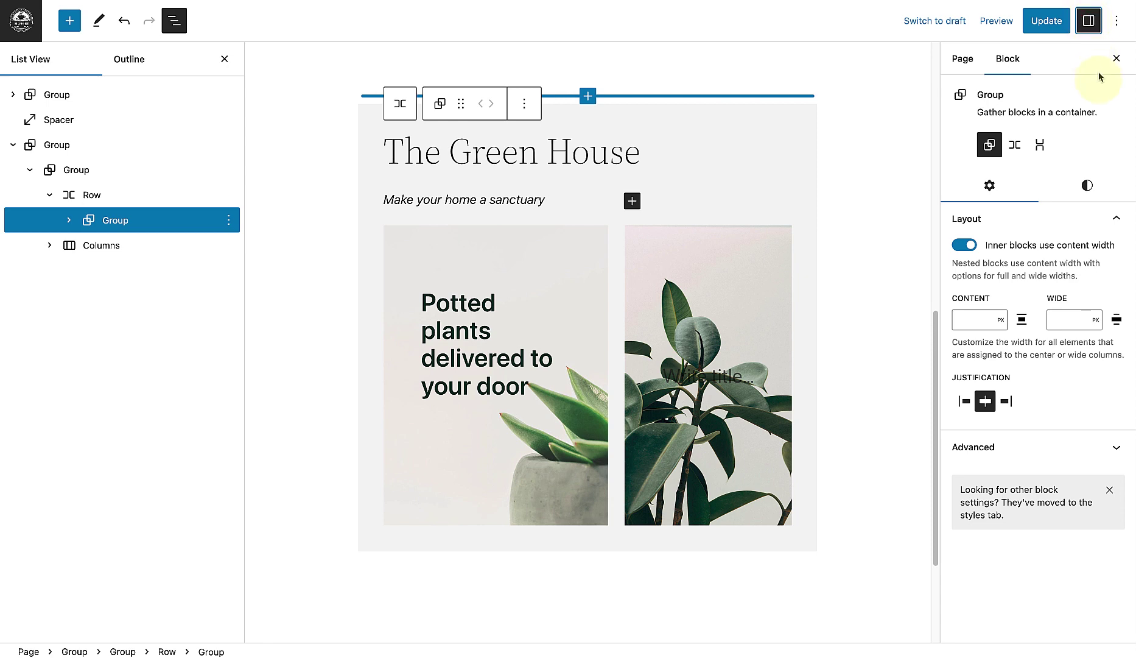
left_click(1088, 186)
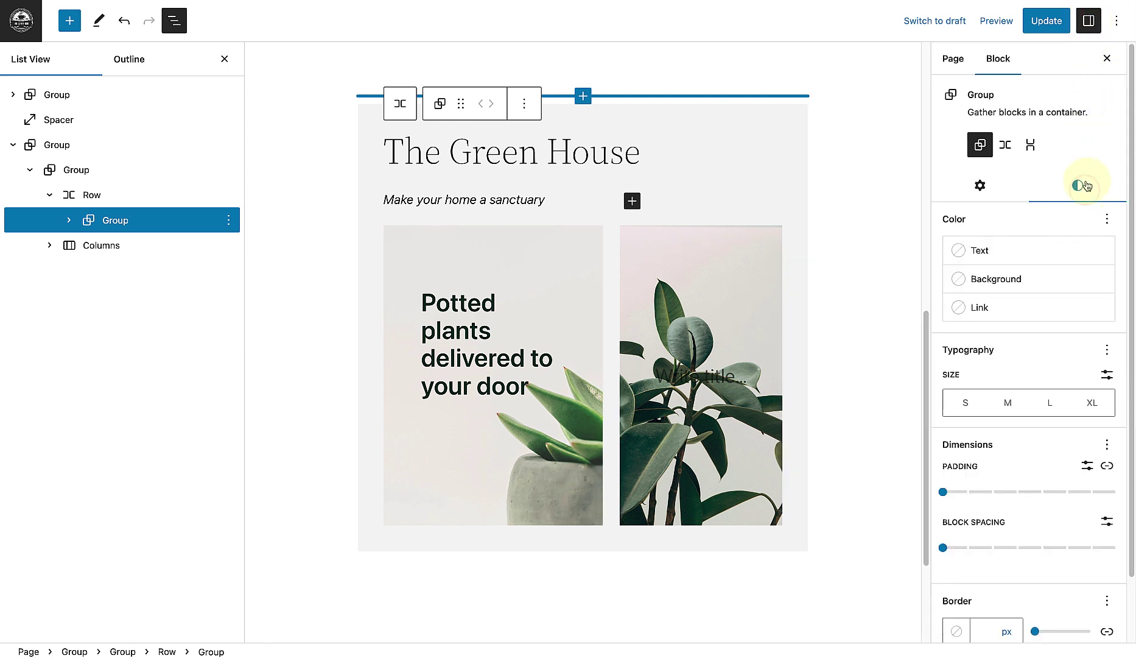
left_click_drag(1129, 181, 1133, 289)
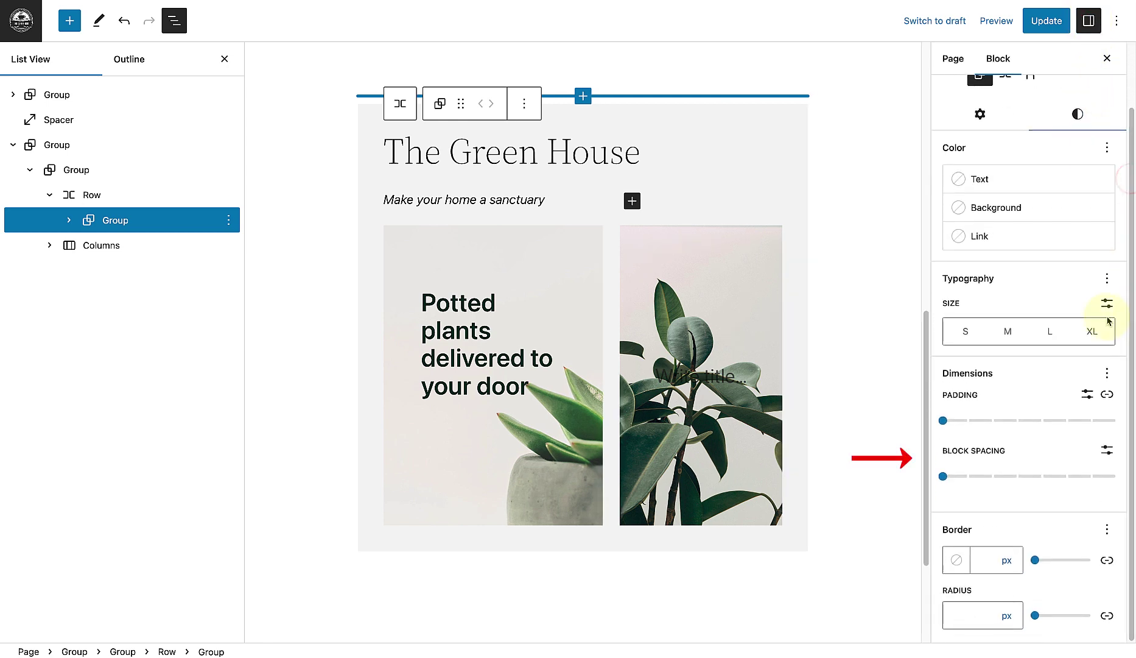
left_click(943, 421)
left_click(944, 476)
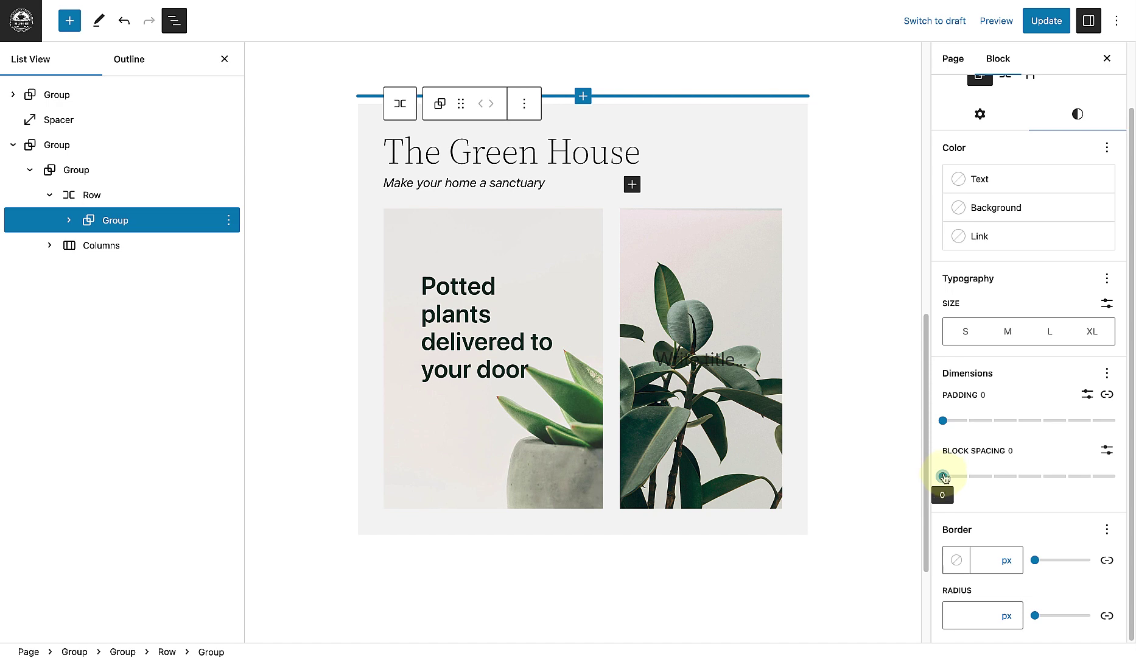
left_click(1107, 59)
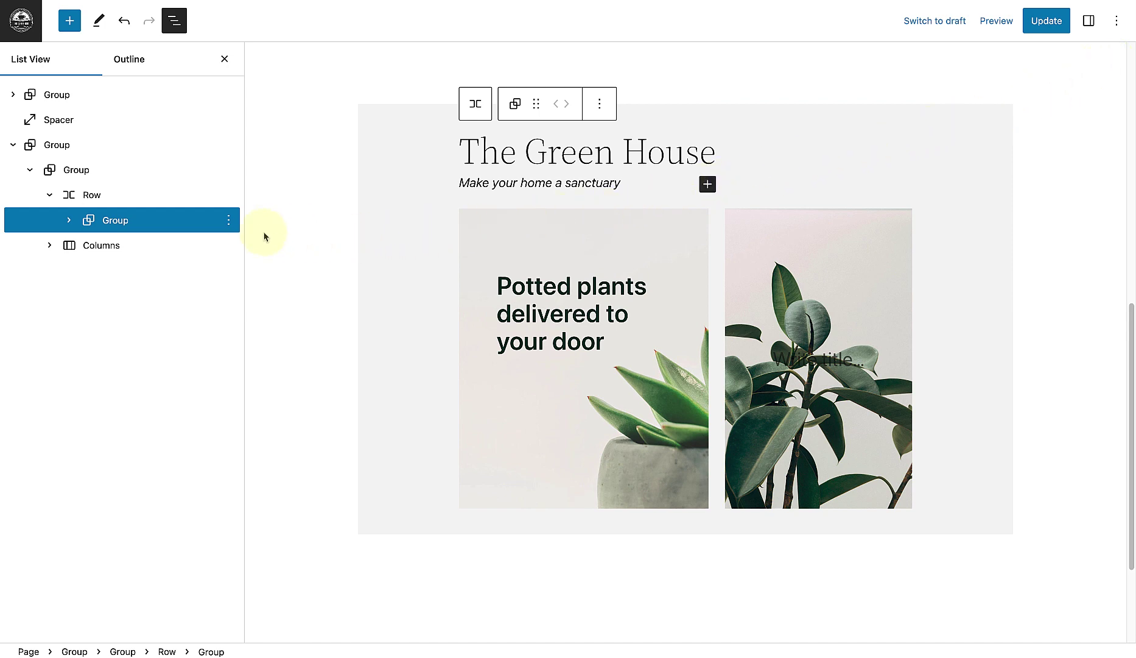
- Add a Buttons block to the header row with an EXPLORE button
left_click(102, 196)
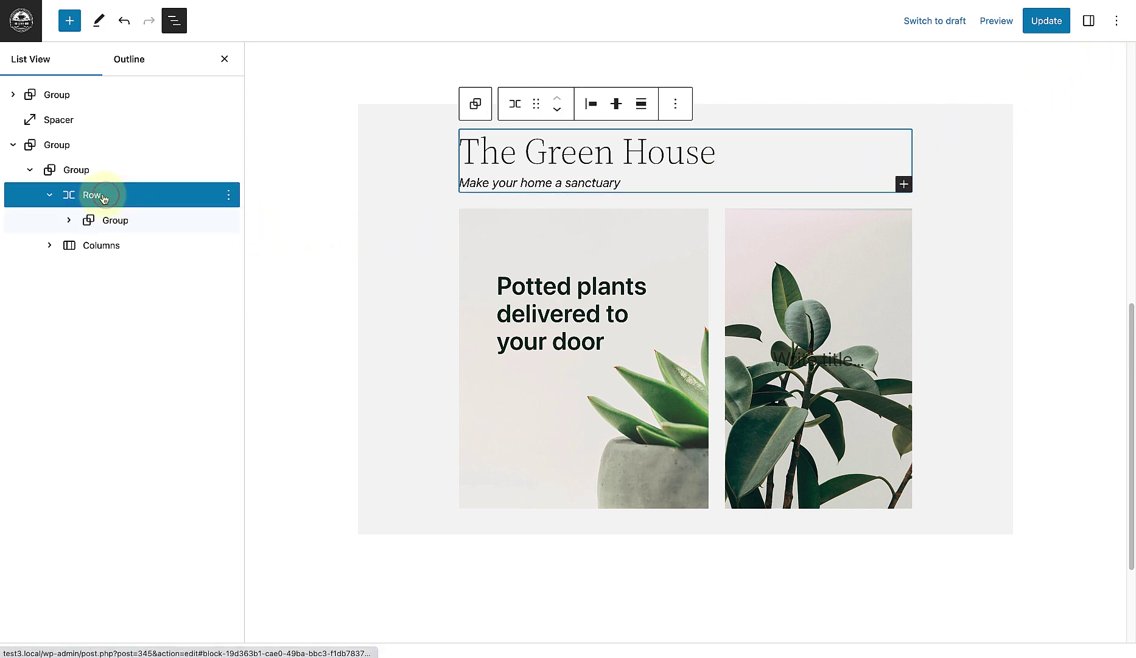
left_click(903, 184)
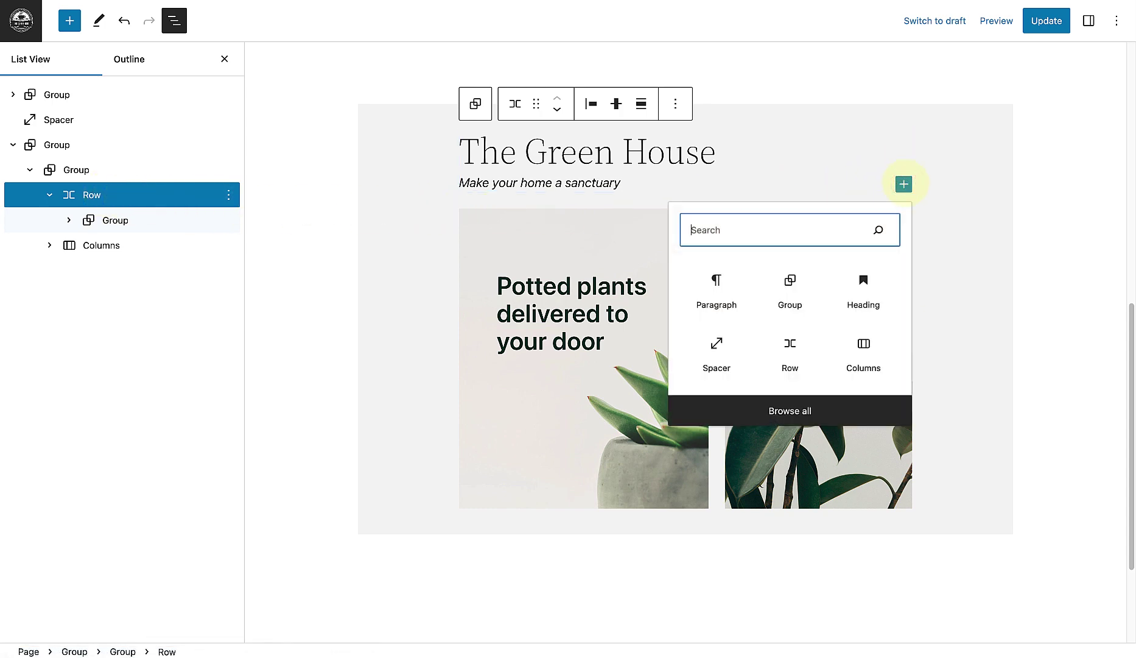
type("buttons")
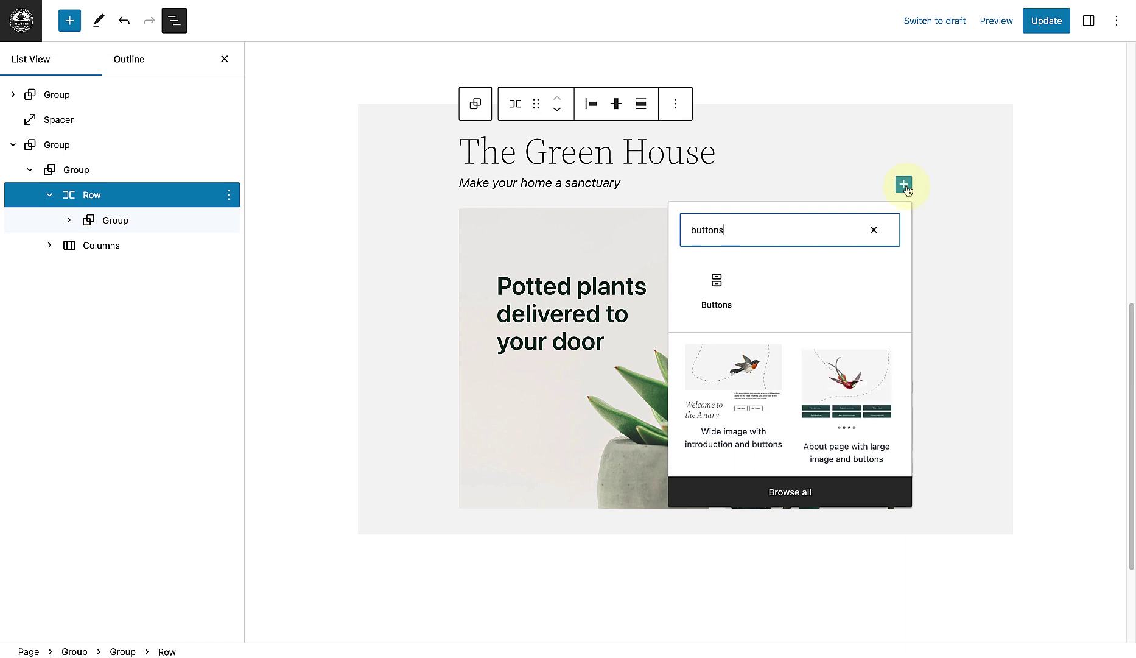
left_click(716, 288)
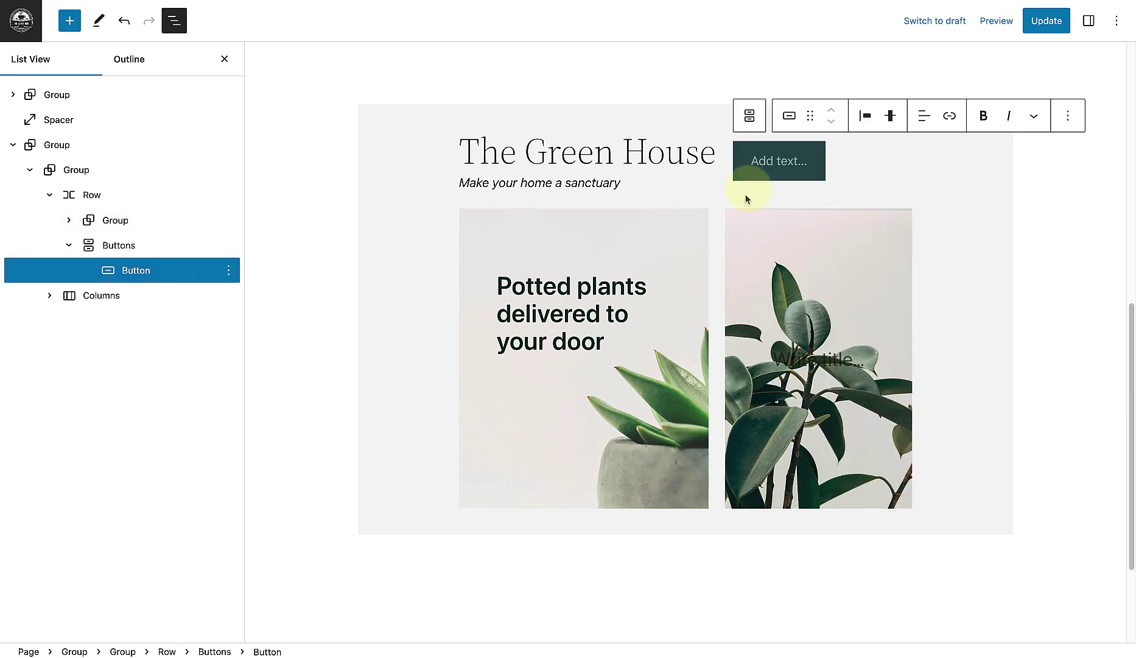
type("EXPLORE")
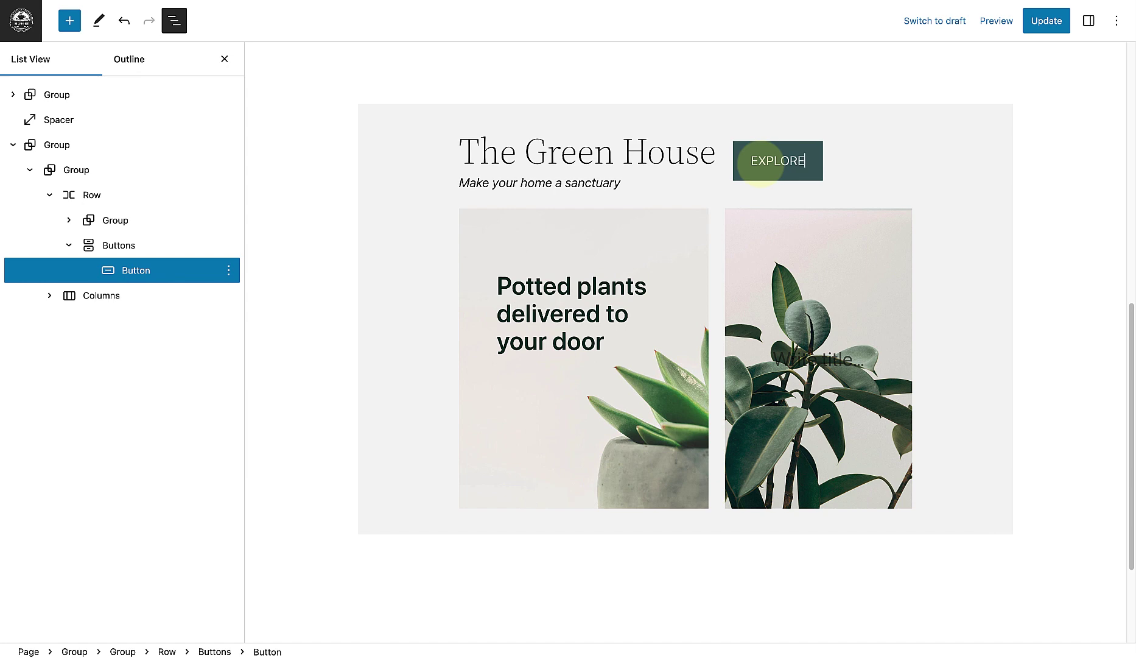
- Give the EXPLORE button the Outline style
left_click(1089, 23)
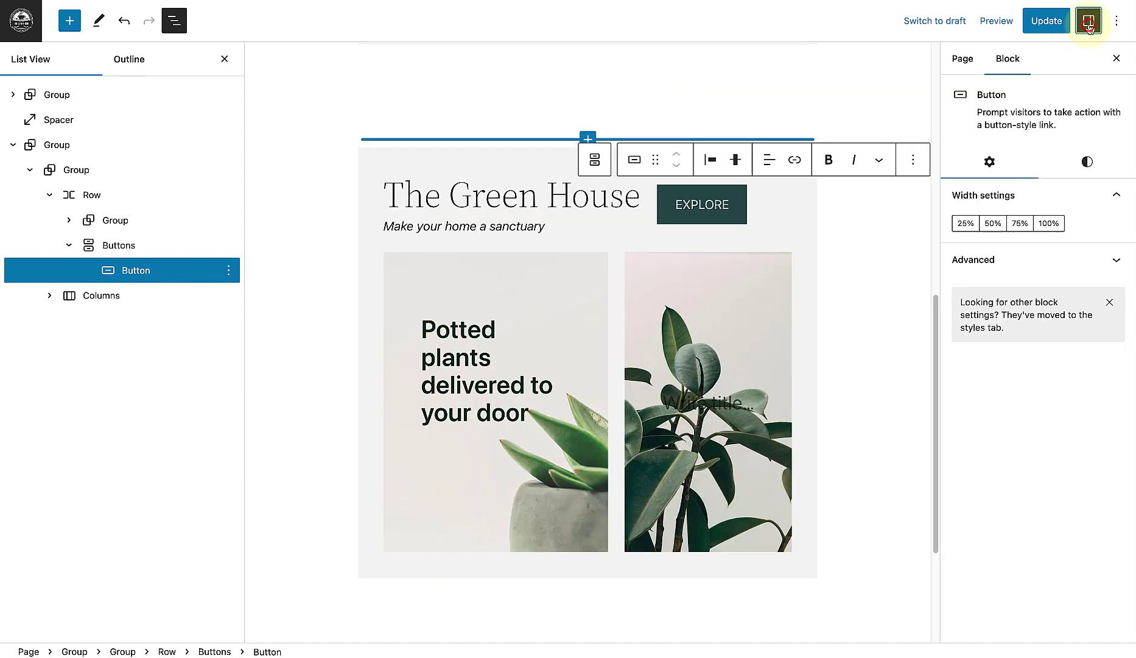
left_click(1088, 162)
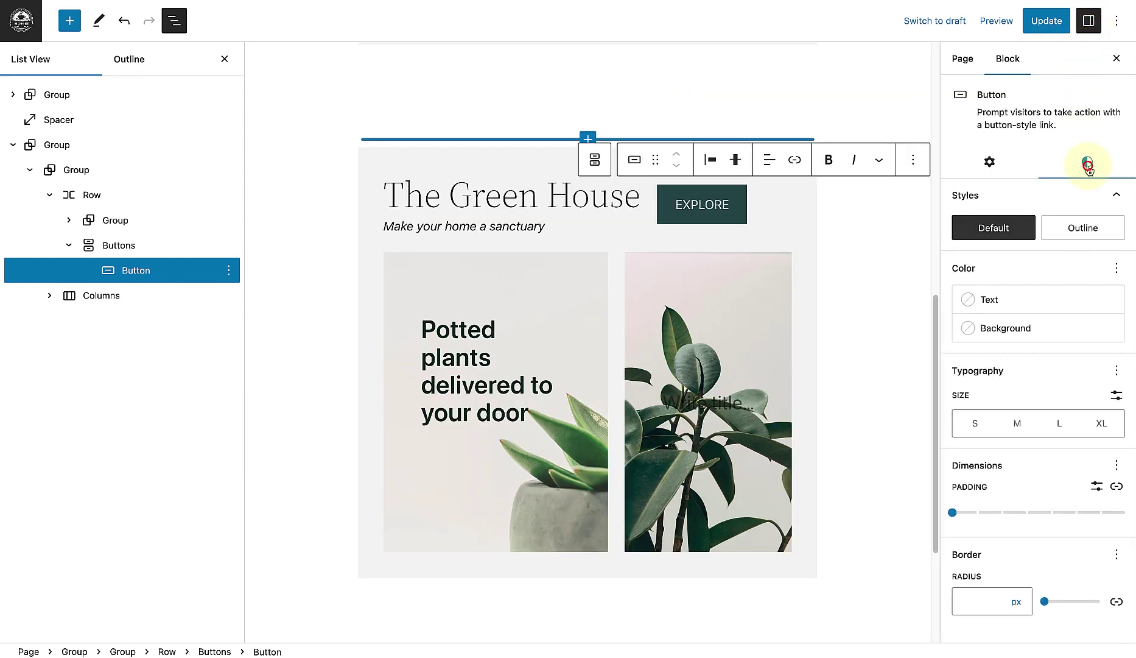
left_click(1074, 225)
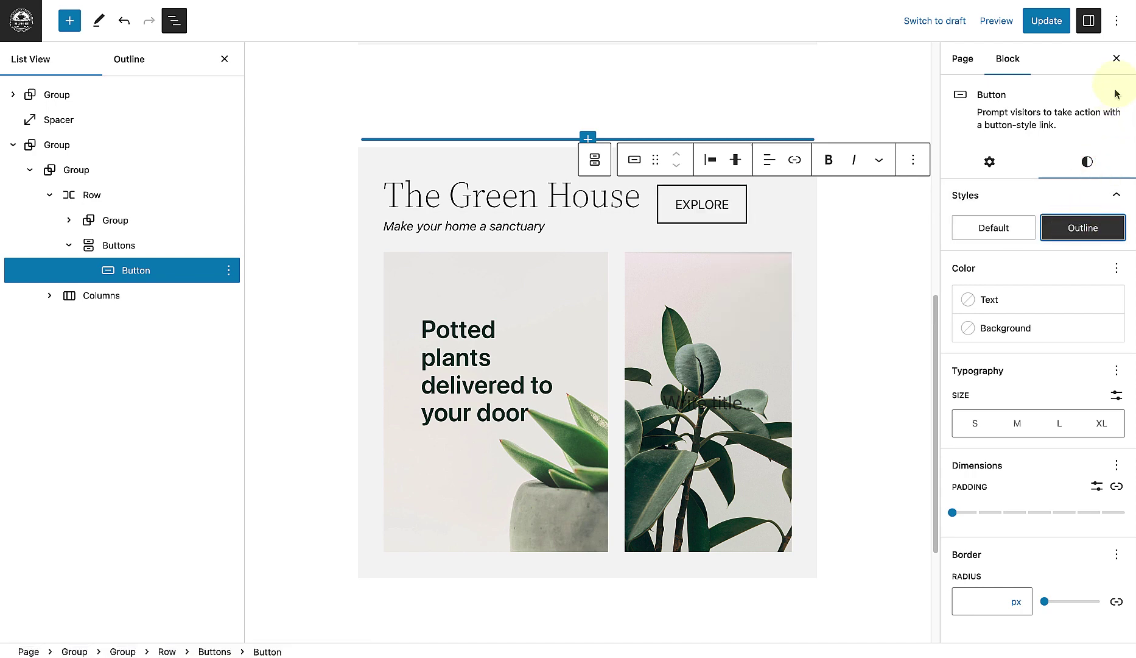
left_click(1116, 59)
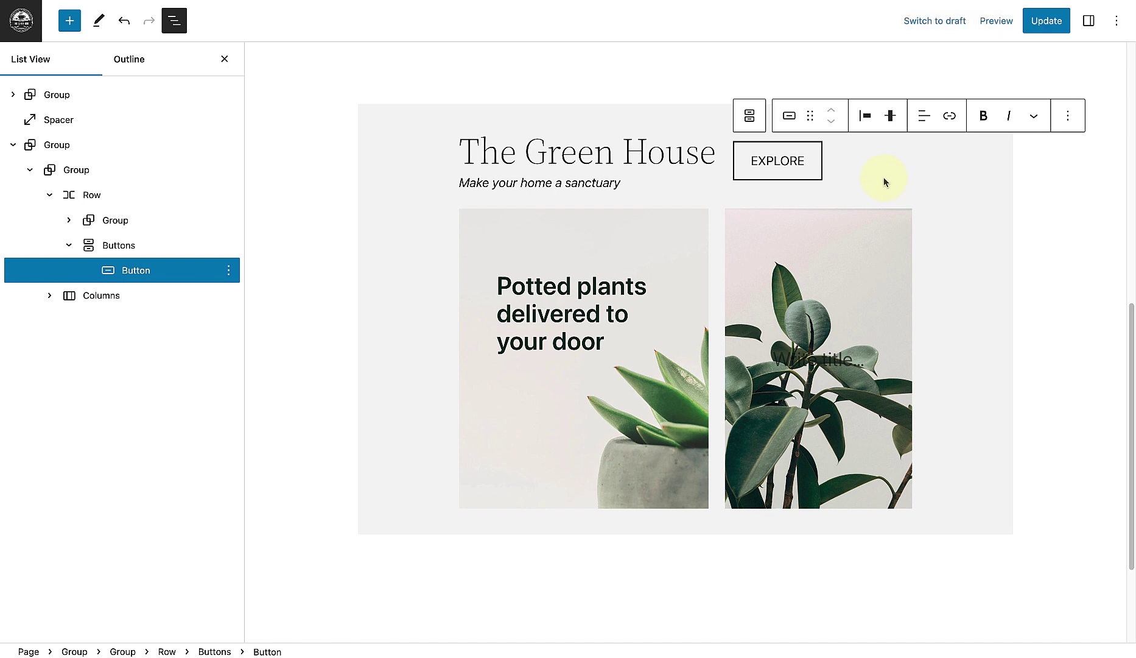
- Undo the last edit and set the header Row's justification to Space between items
key("ctrl+z")
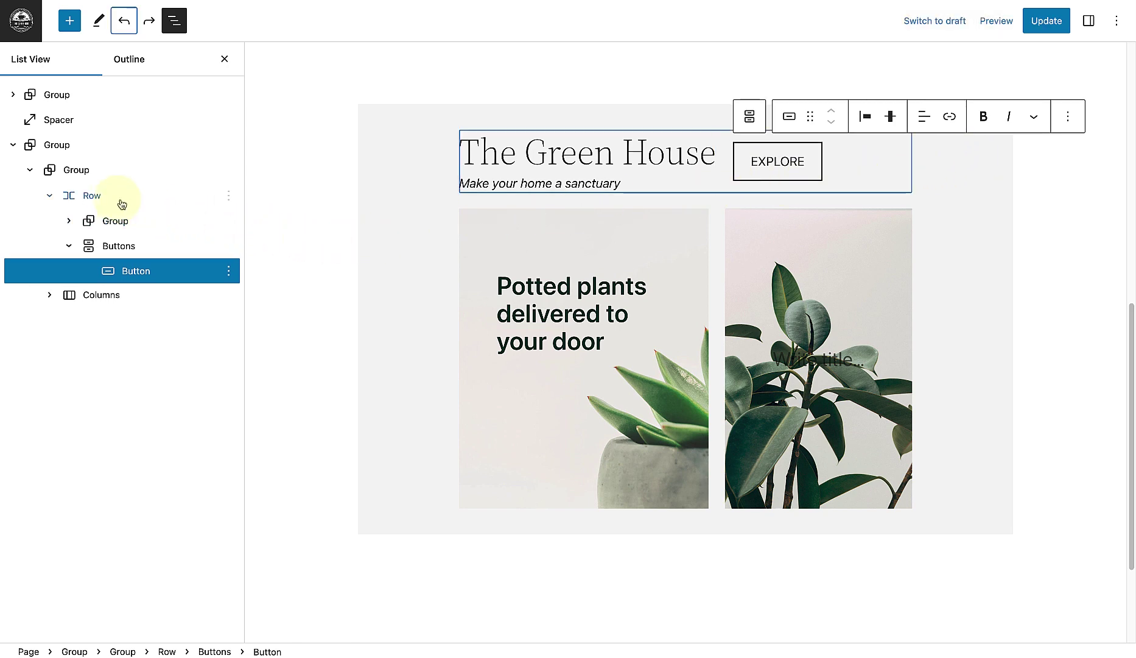
left_click(102, 195)
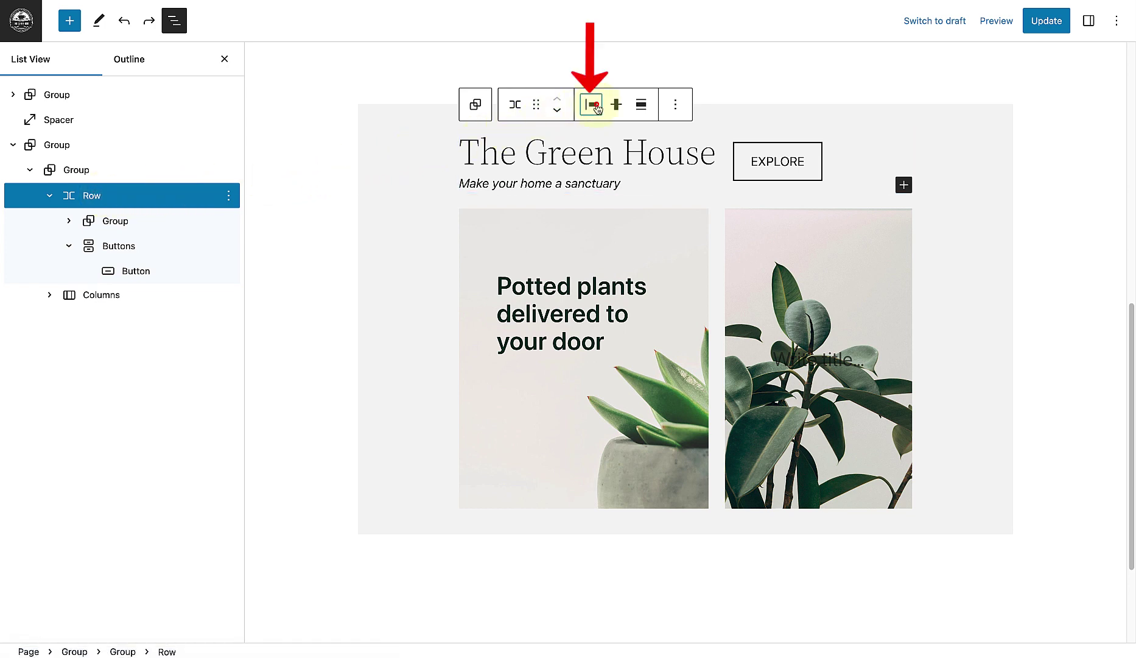
left_click(590, 105)
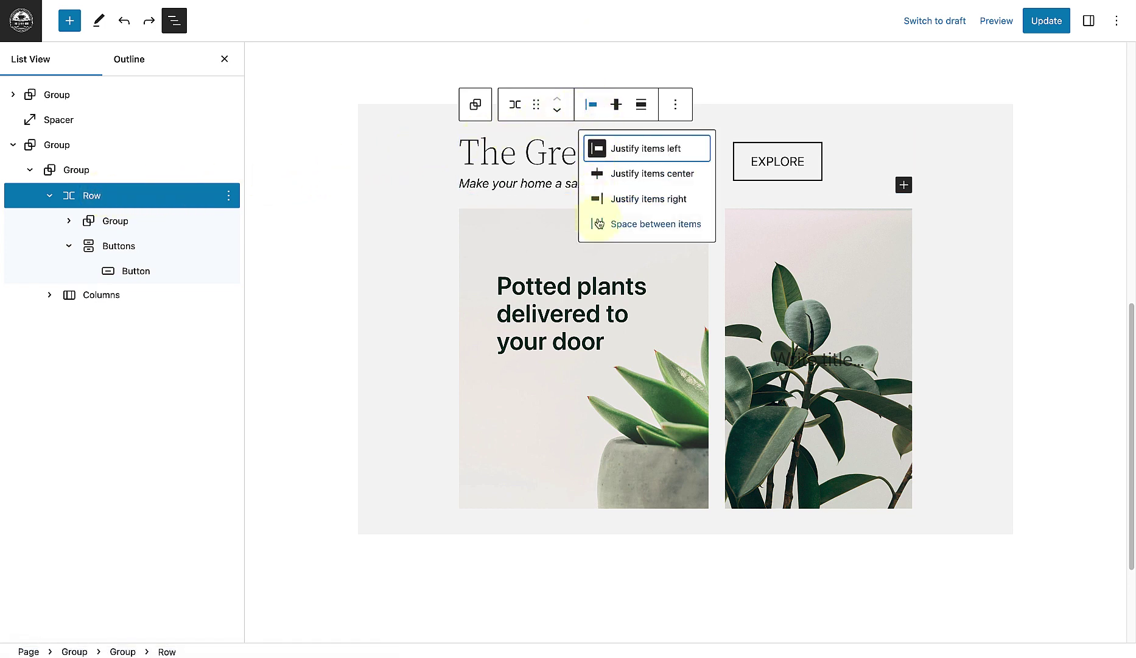
left_click(632, 225)
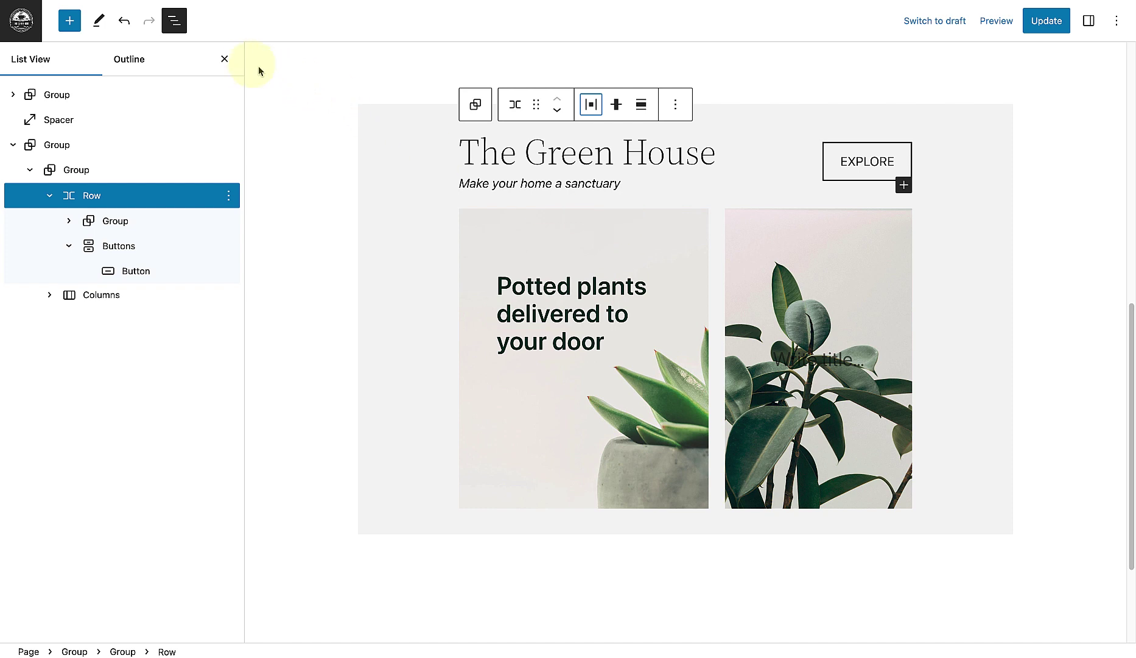
left_click(224, 59)
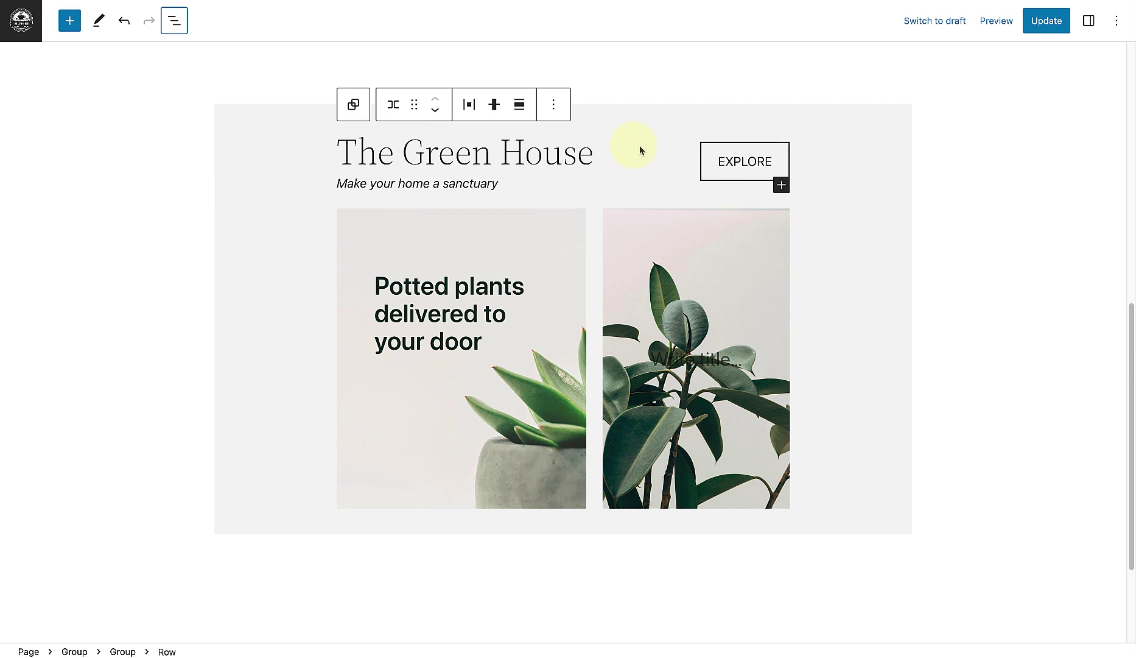
- Set the Row's vertical alignment to Align bottom, then select the outer Group
left_click(494, 106)
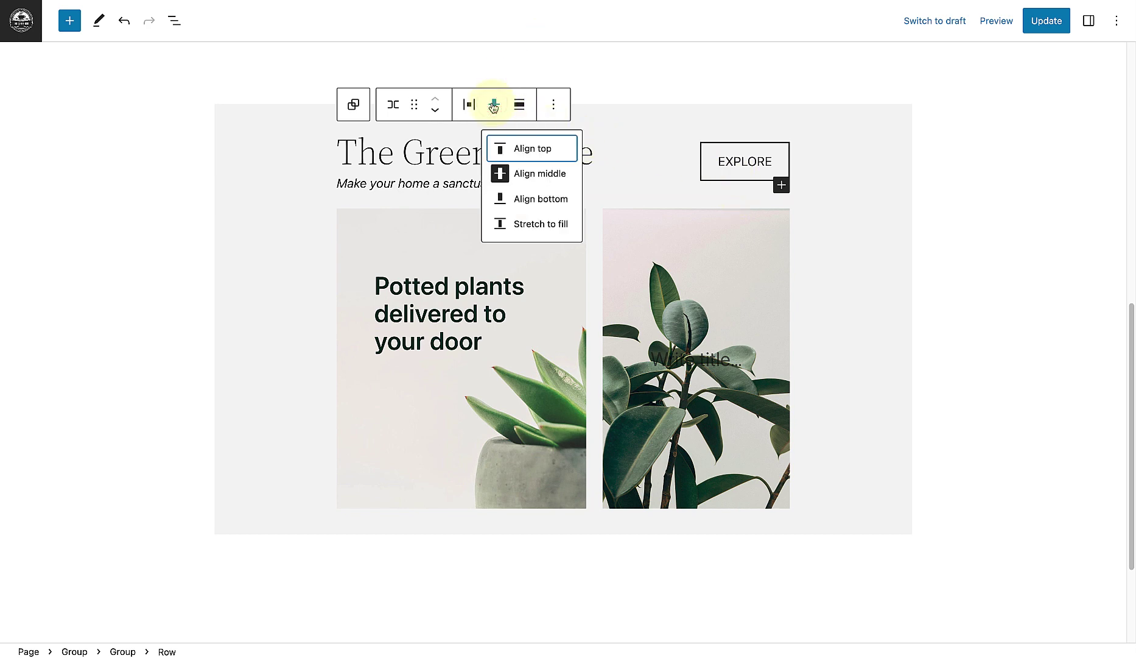
left_click(527, 199)
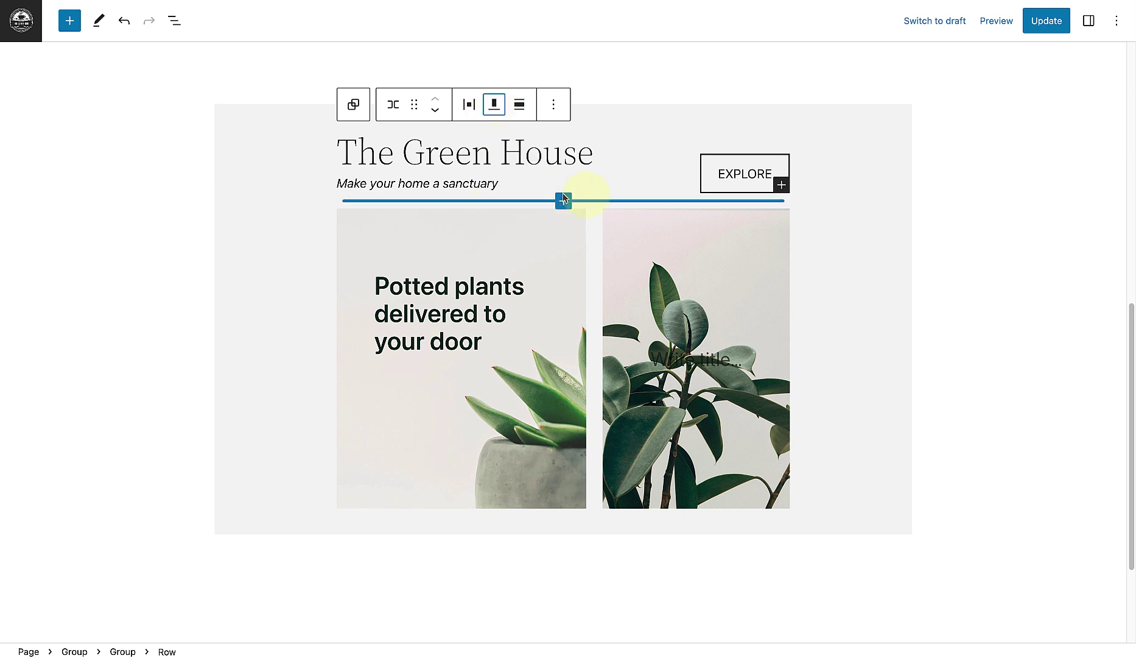
left_click(963, 213)
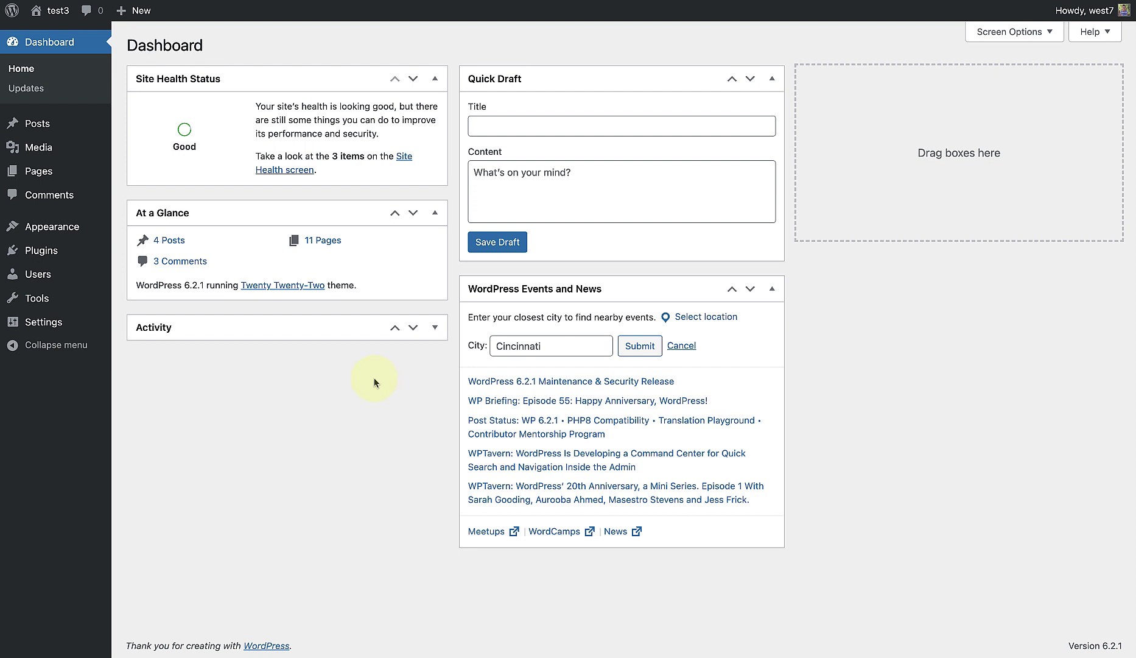
- Go to Appearance > Editor and show the Template Parts list
mouse_move(66, 235)
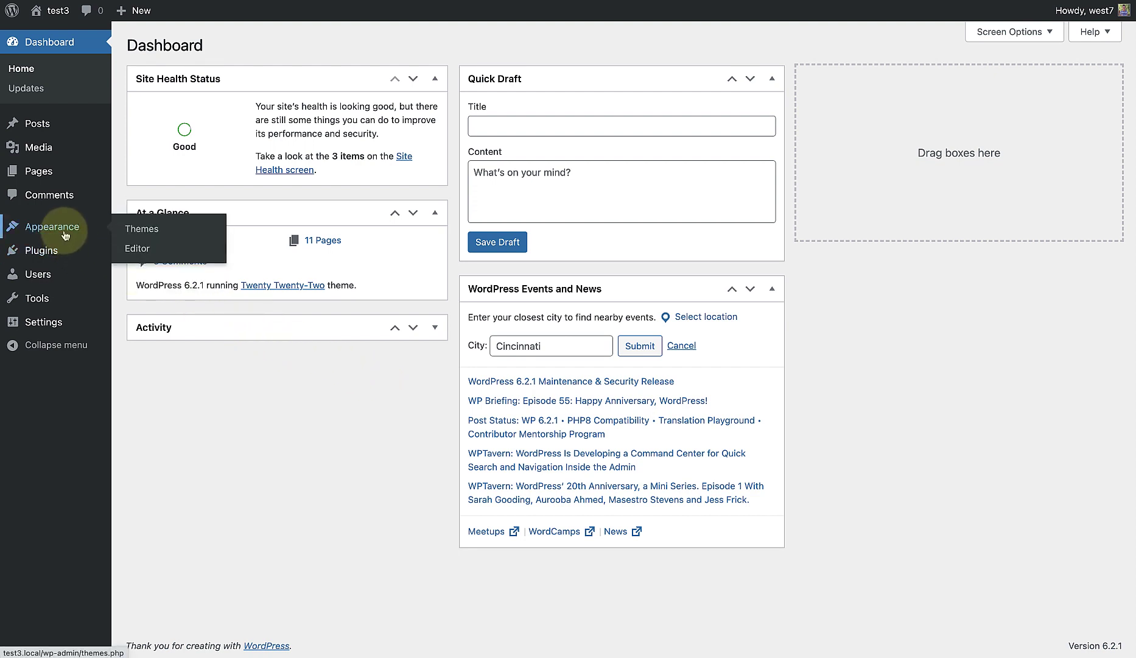
left_click(135, 250)
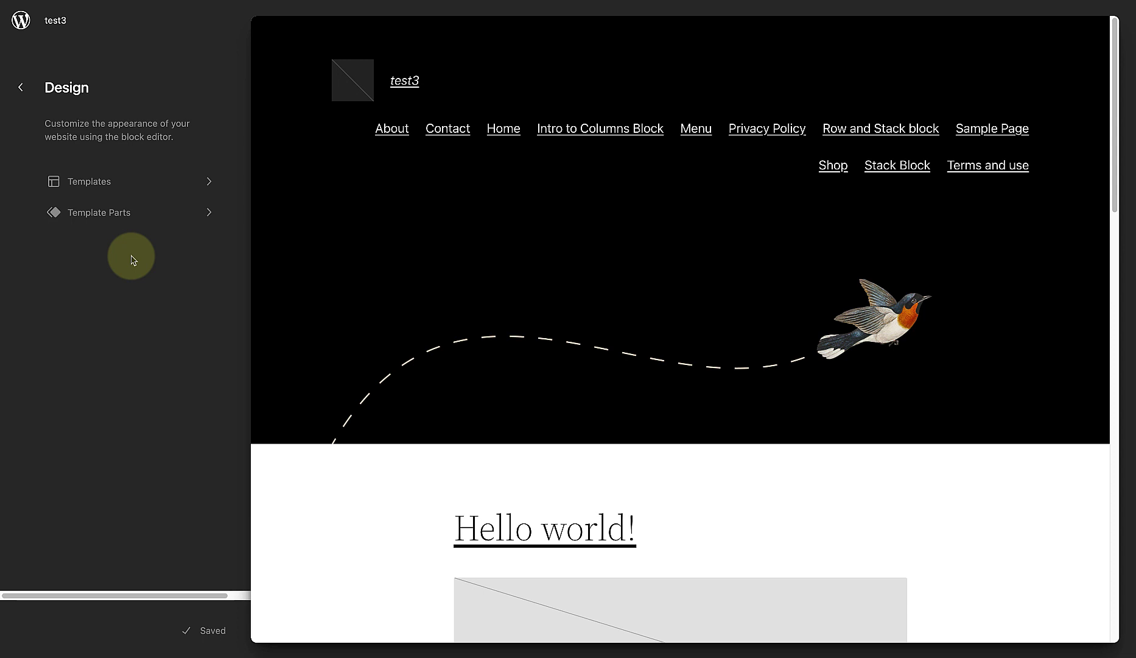
left_click(134, 218)
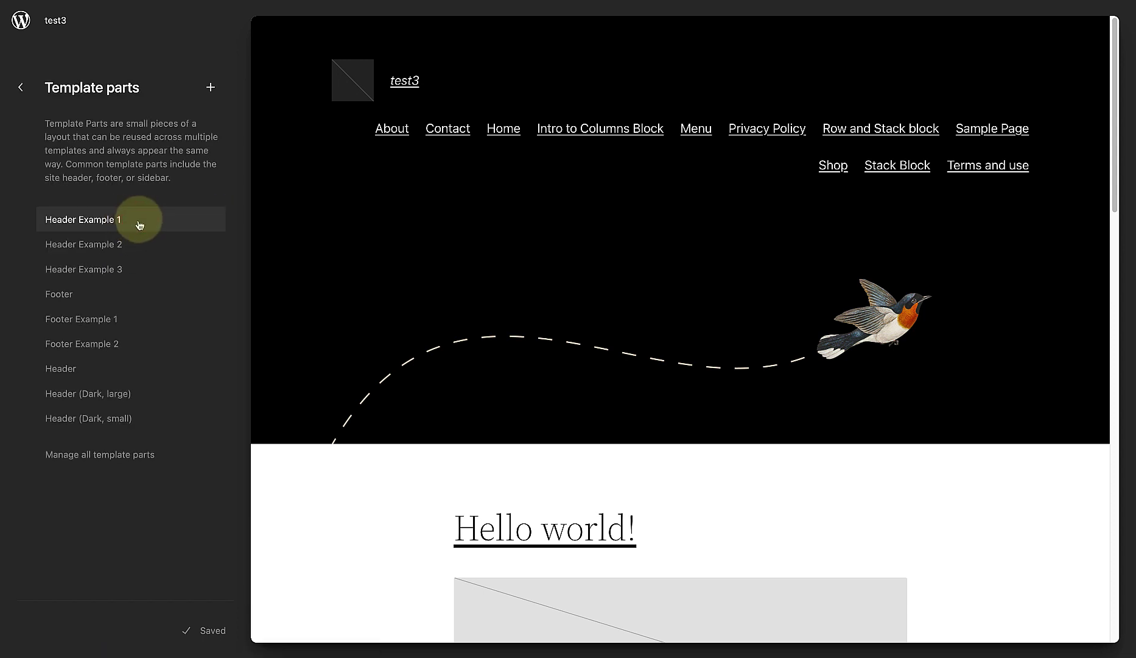
- Create a Header-area template part named 'New header'
left_click(210, 87)
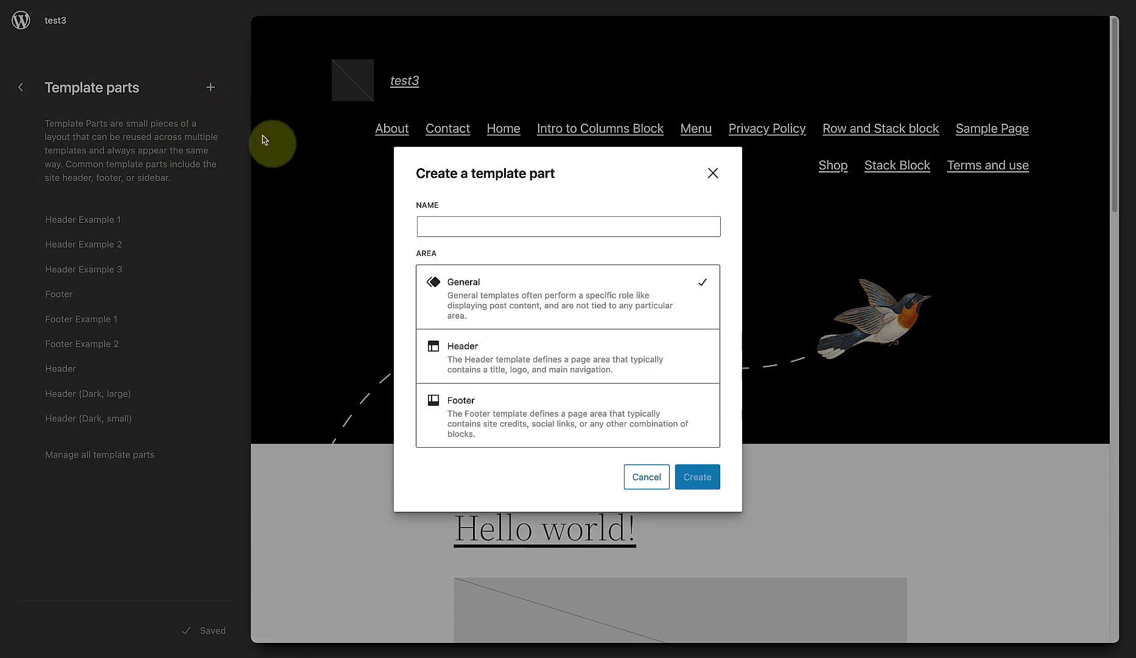
left_click(532, 363)
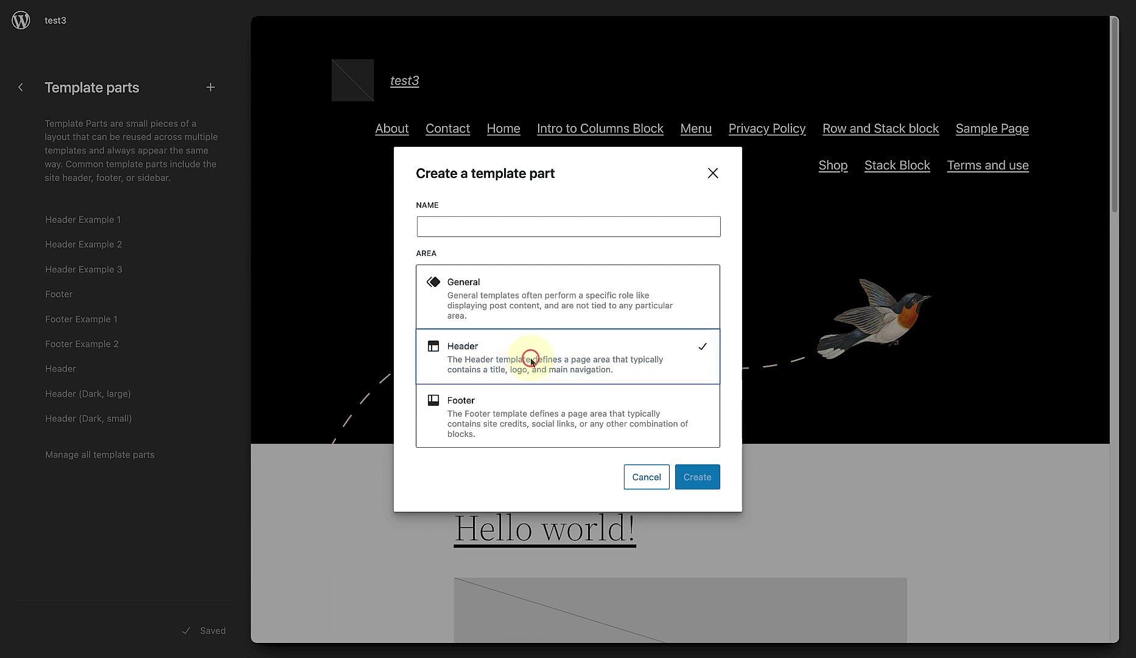
left_click(448, 226)
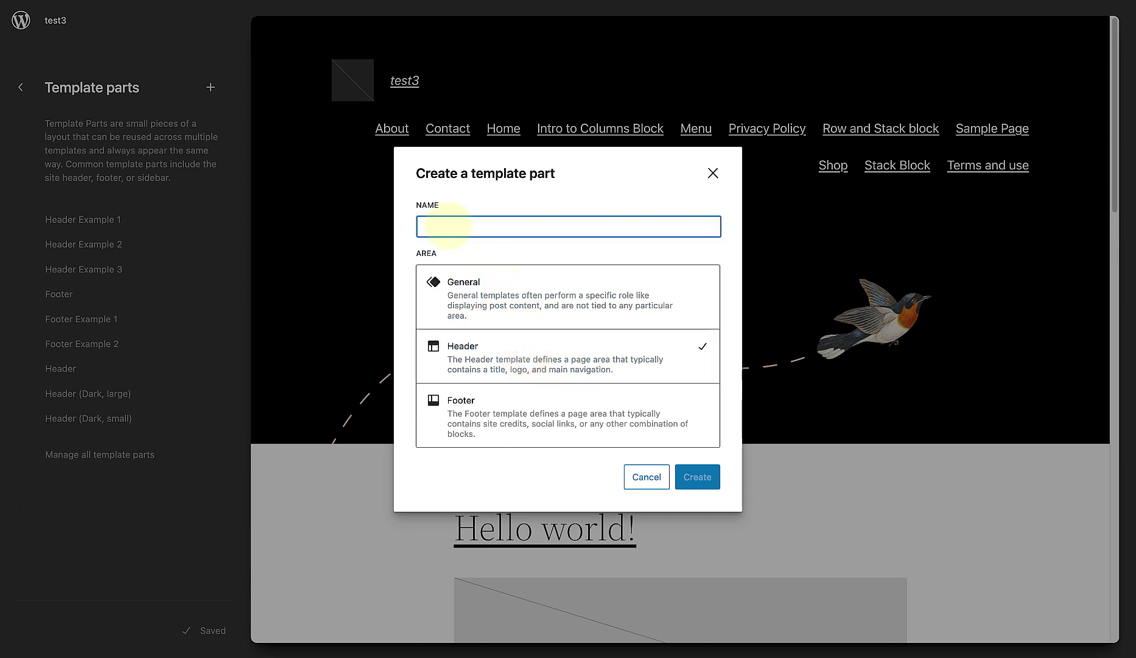
type("New ")
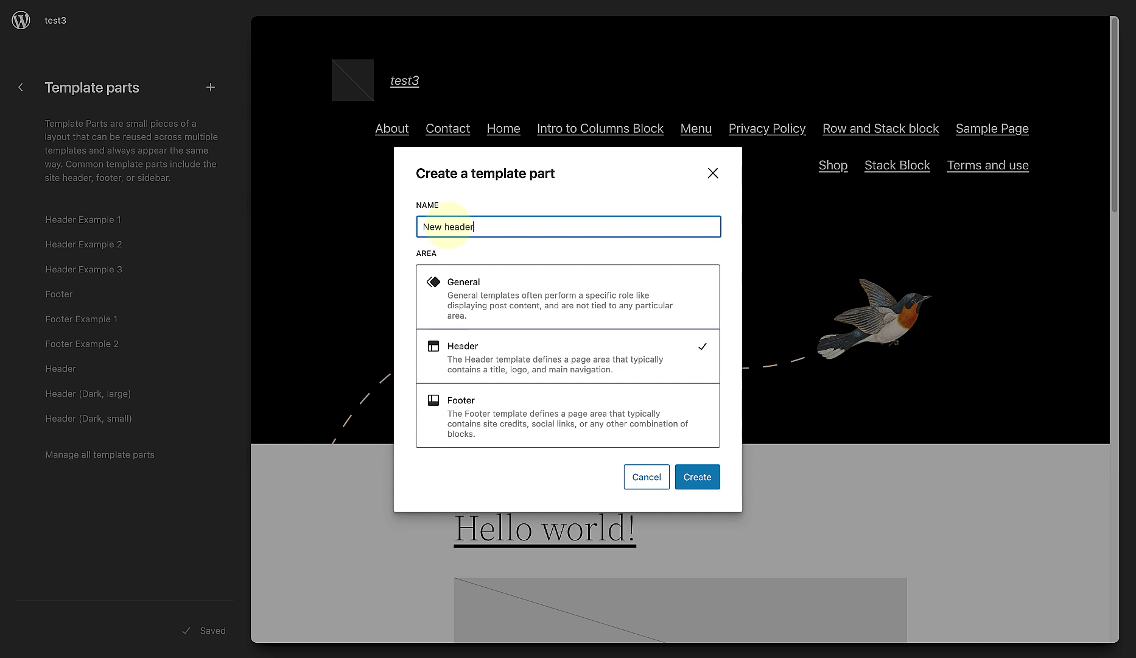
type("header")
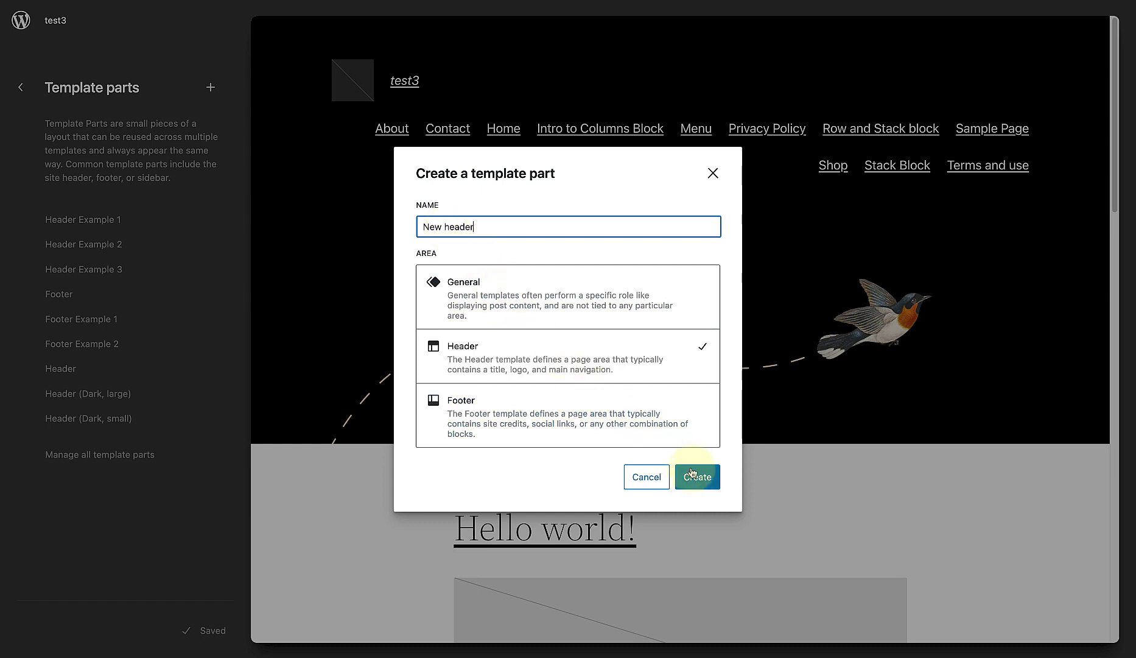
left_click(695, 477)
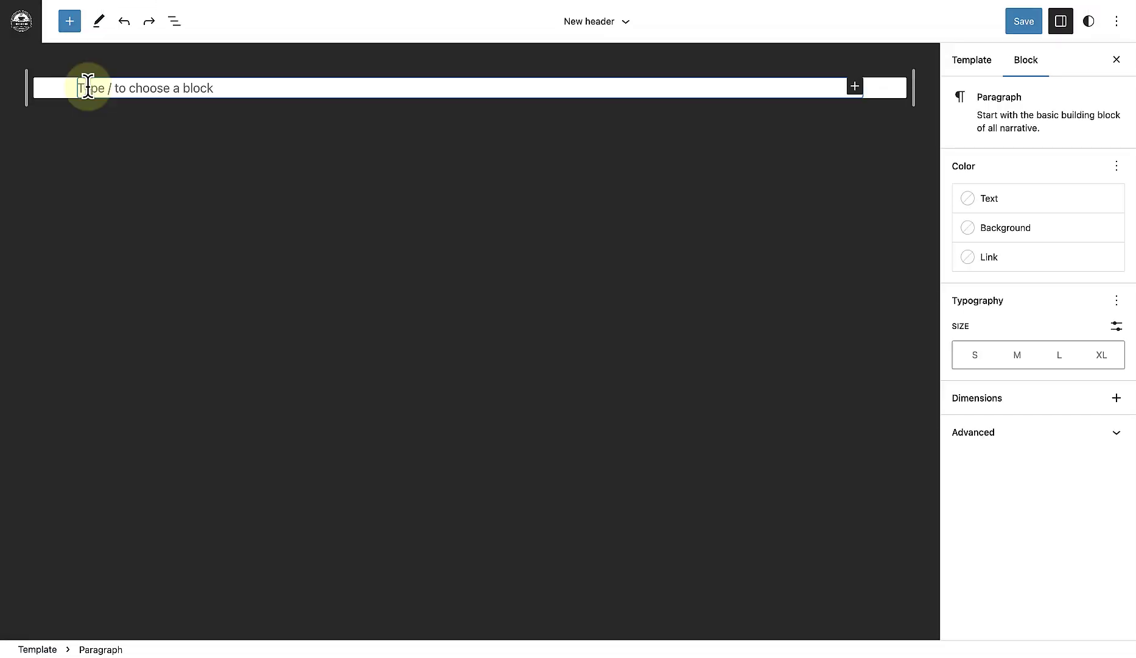
- Turn the empty block into a Row holding the Site Logo, widened to about 278 px
type("/row")
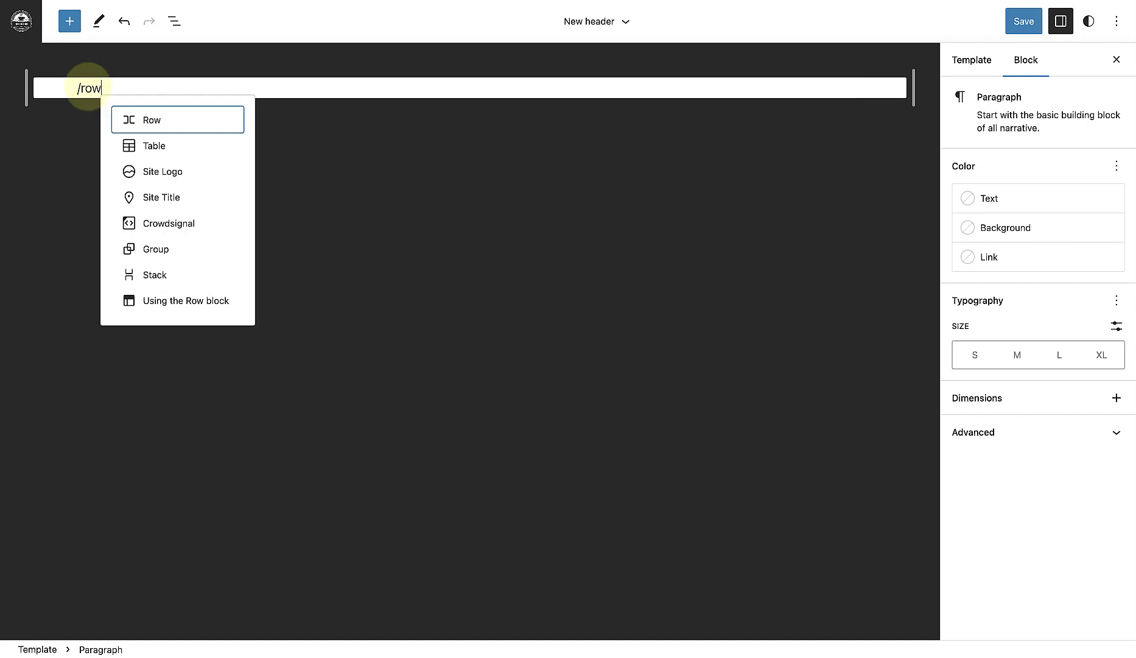
left_click(150, 124)
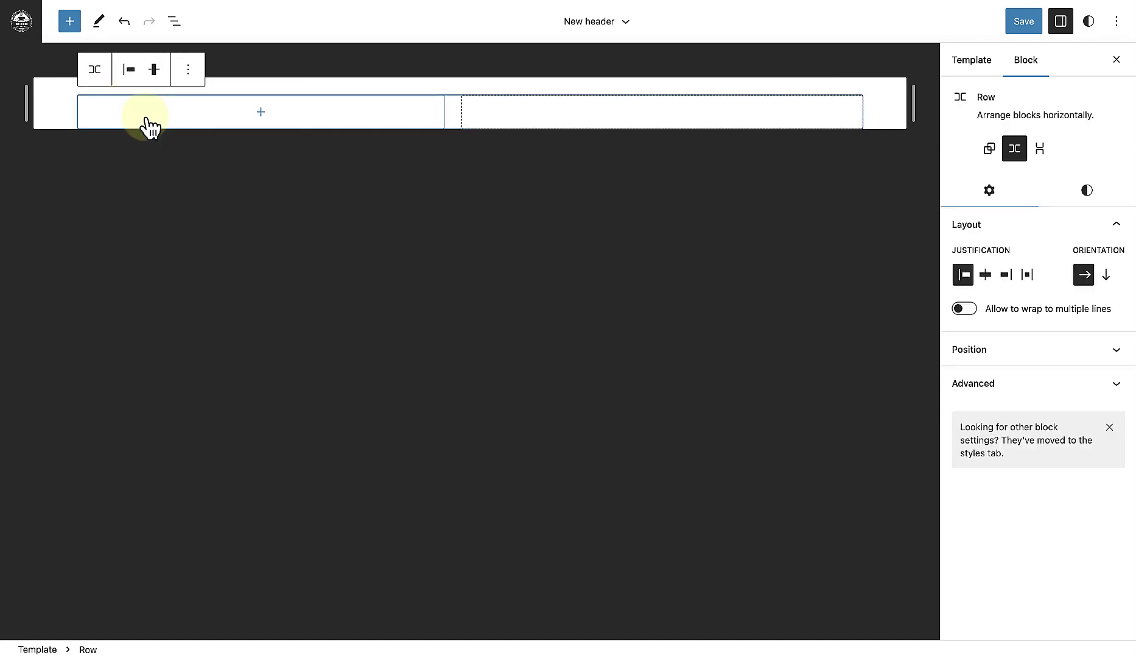
left_click(260, 113)
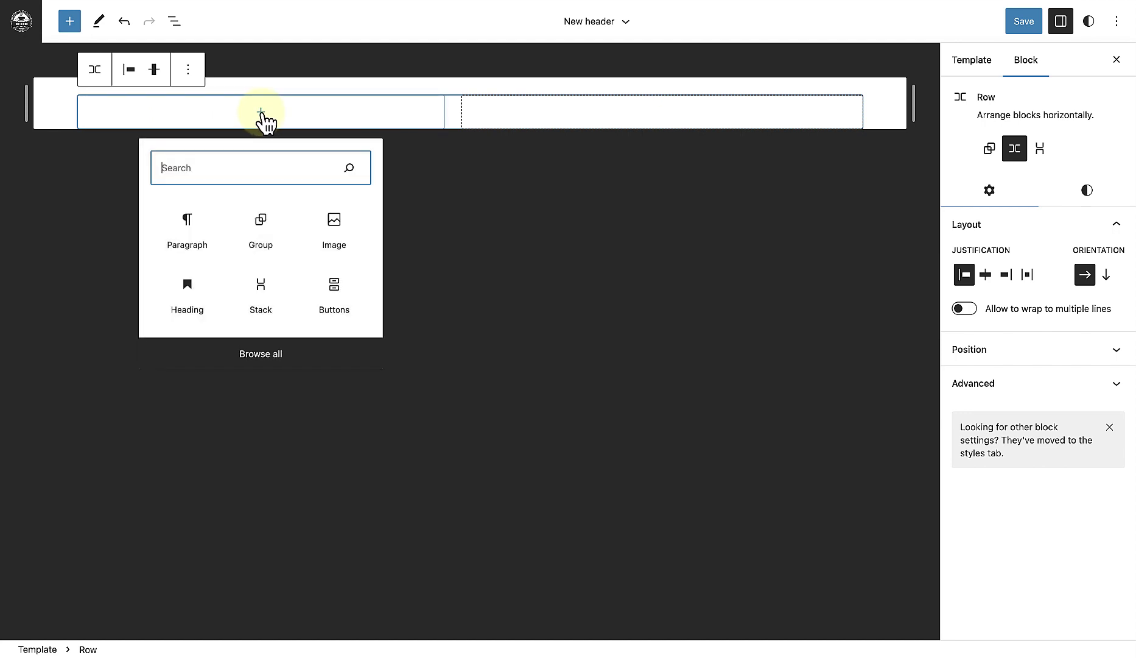
type("logo")
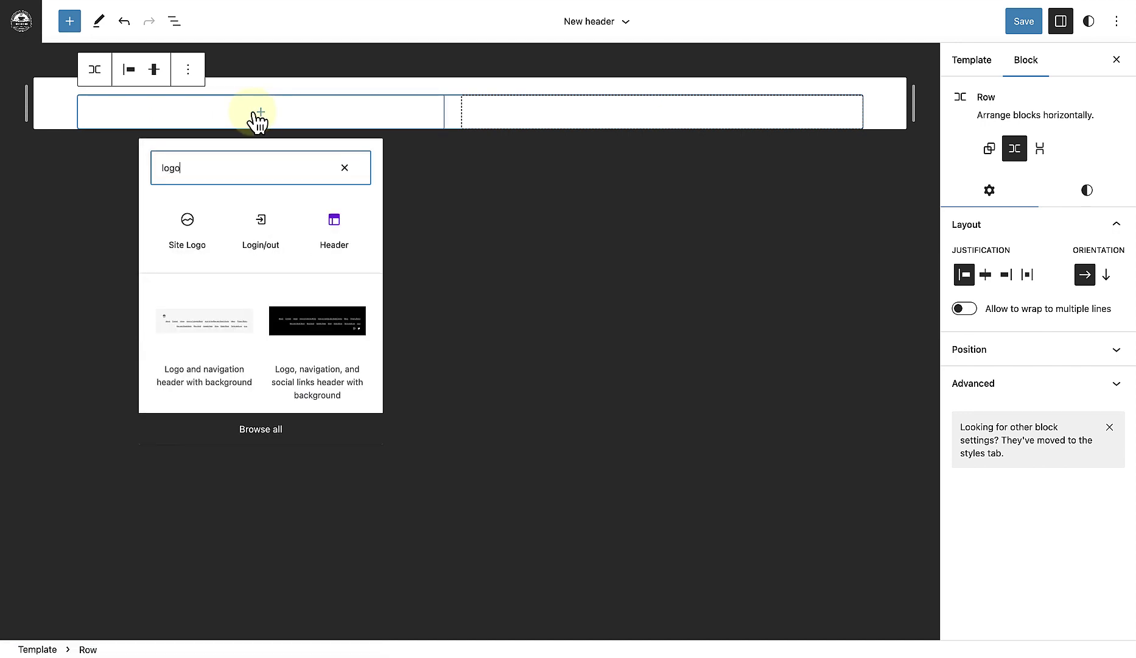
left_click(193, 222)
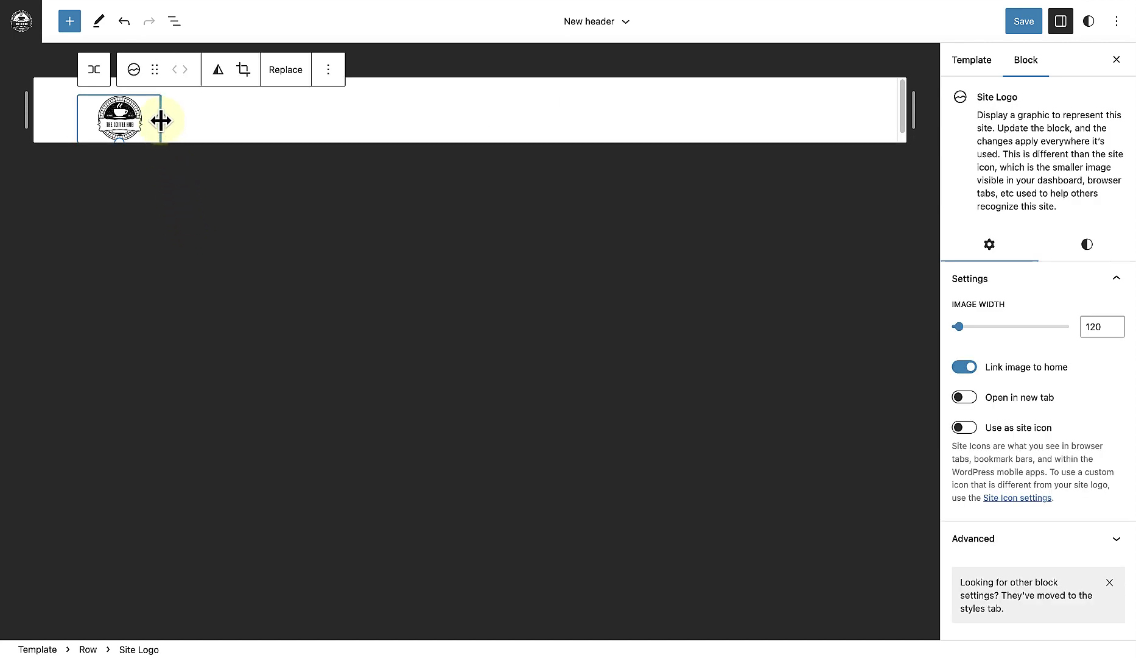
left_click_drag(161, 120, 269, 201)
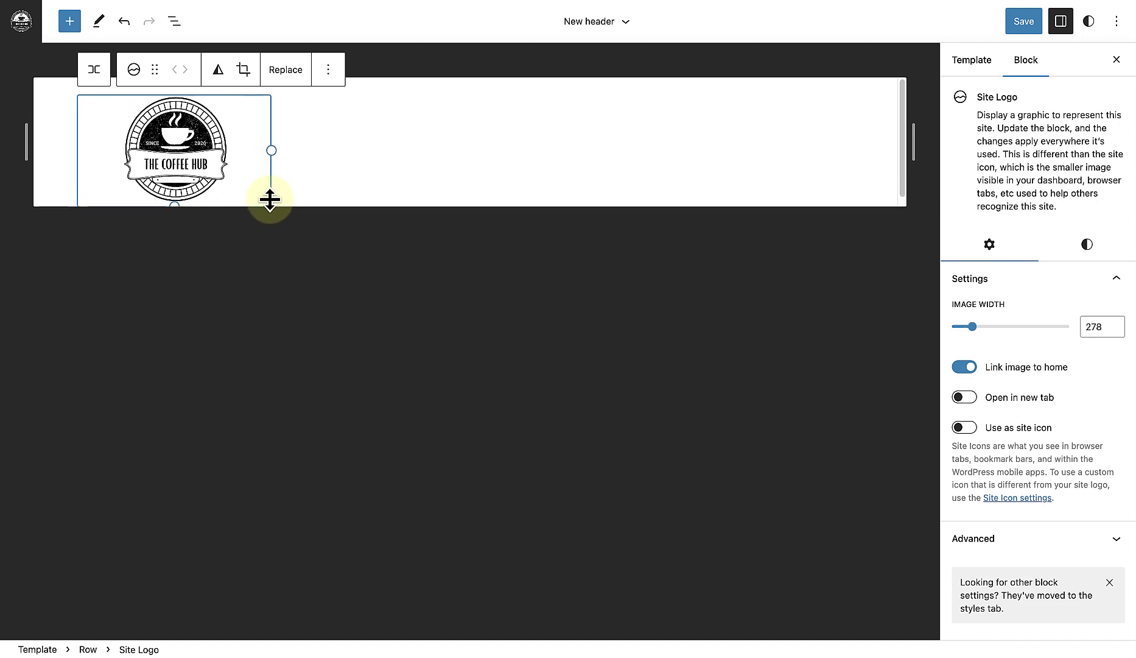
key("Return")
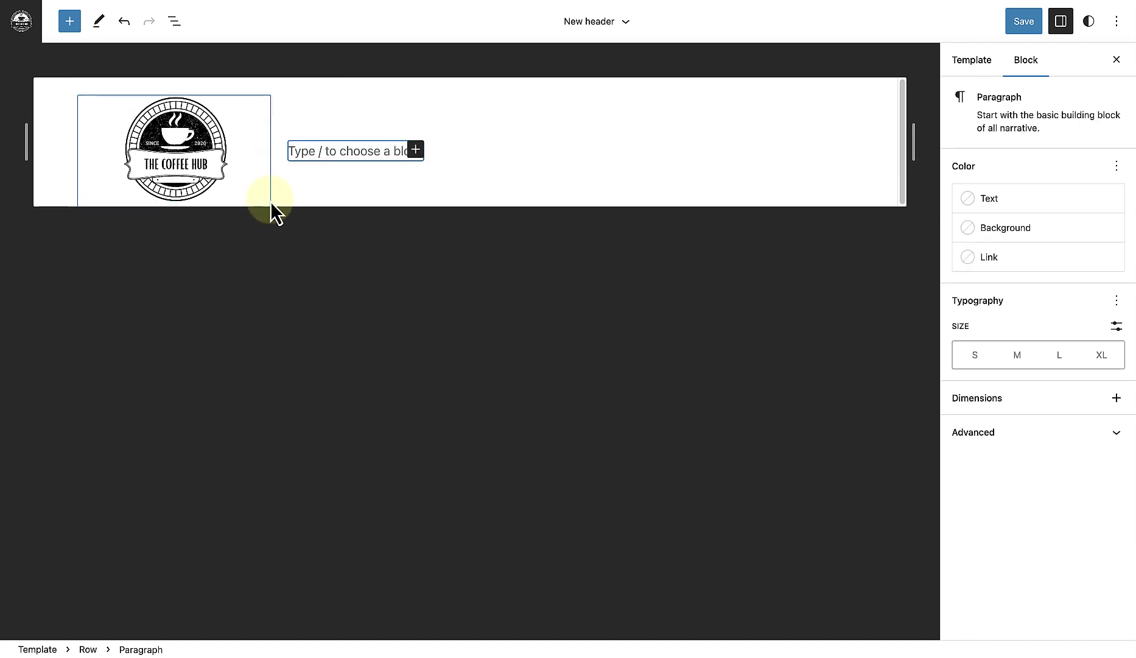
- Insert a Site Tagline block reading 'Better beans, better coffee' next to the logo
left_click(416, 151)
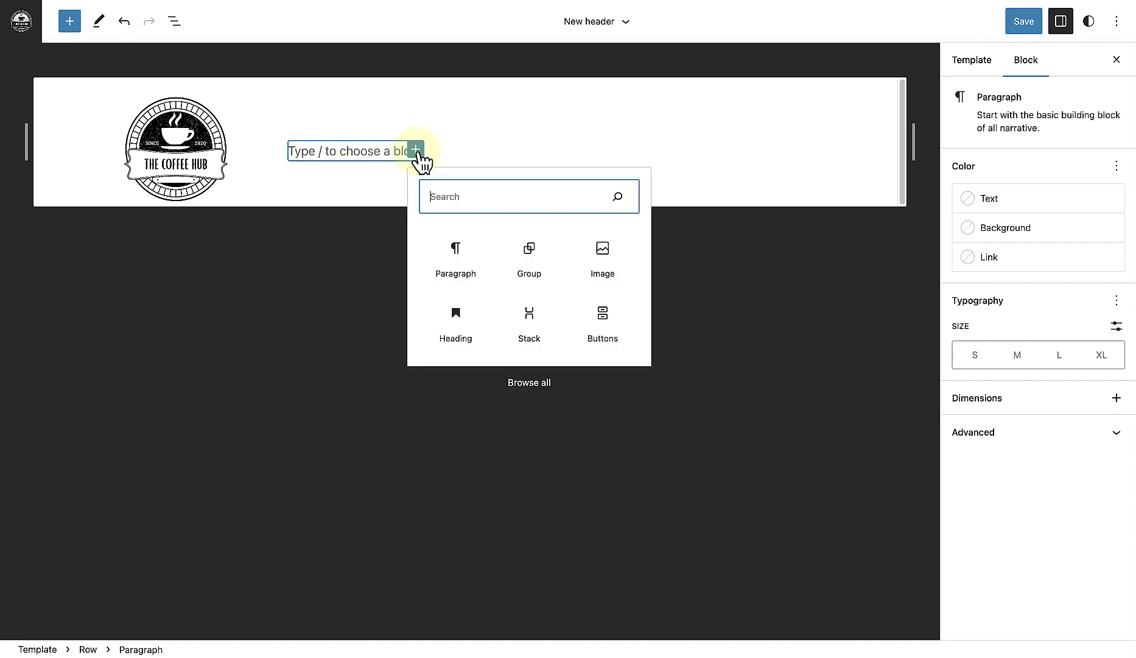
type("tagline")
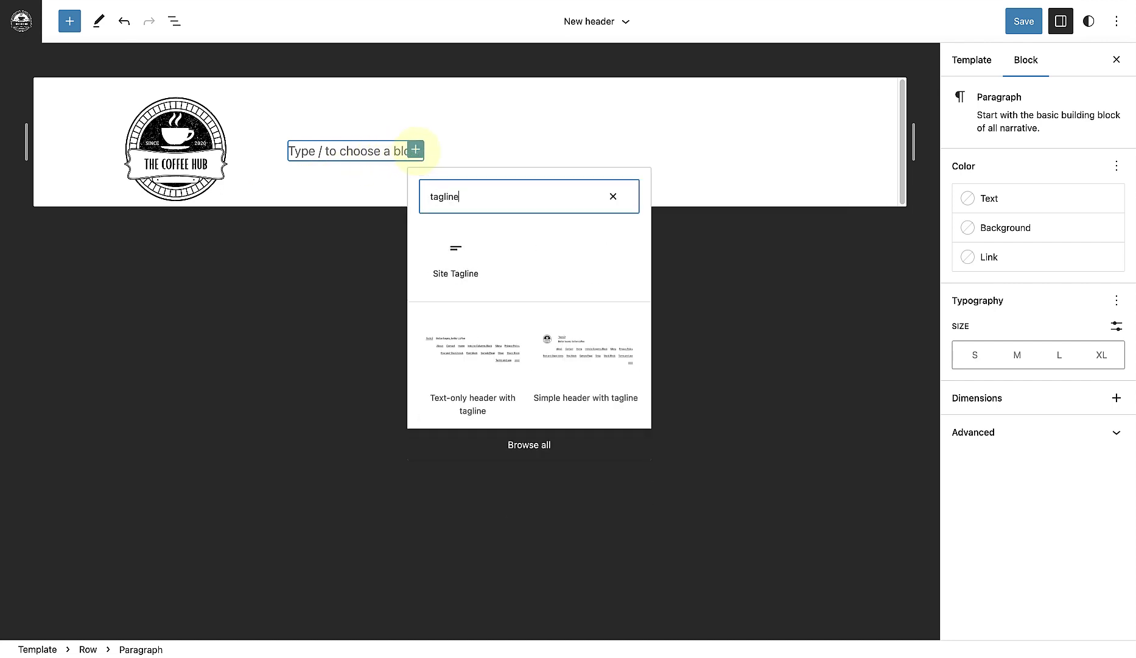
left_click(457, 263)
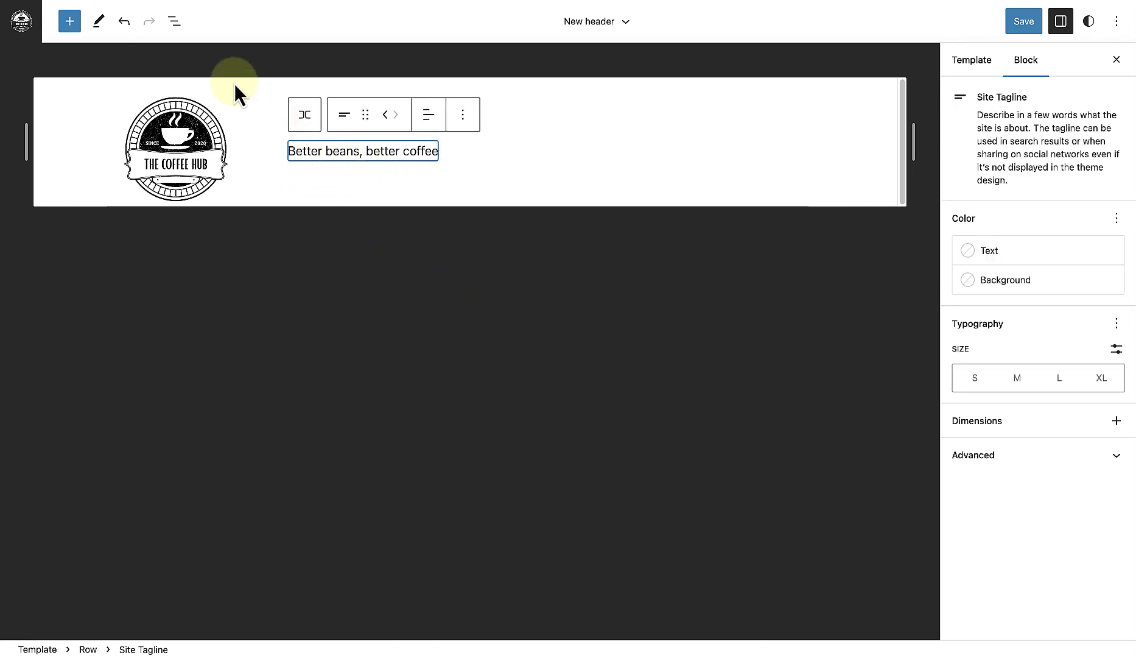
- Wrap Site Logo and Site Tagline together in a Stack, tagline below the logo
left_click(176, 26)
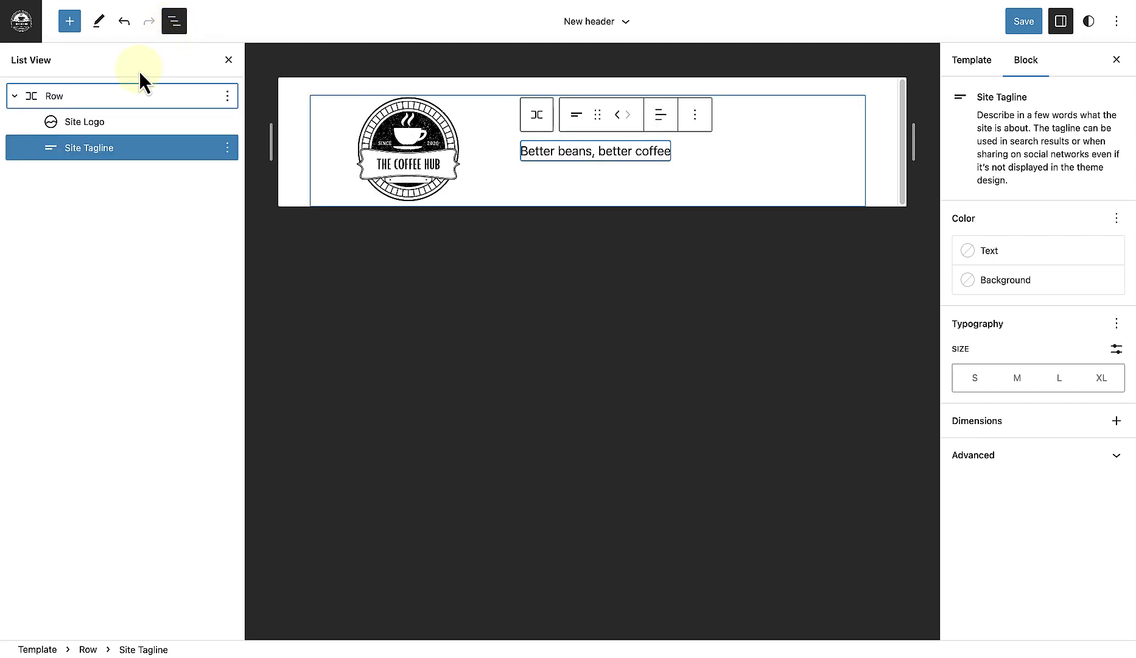
left_click(104, 124, "shift")
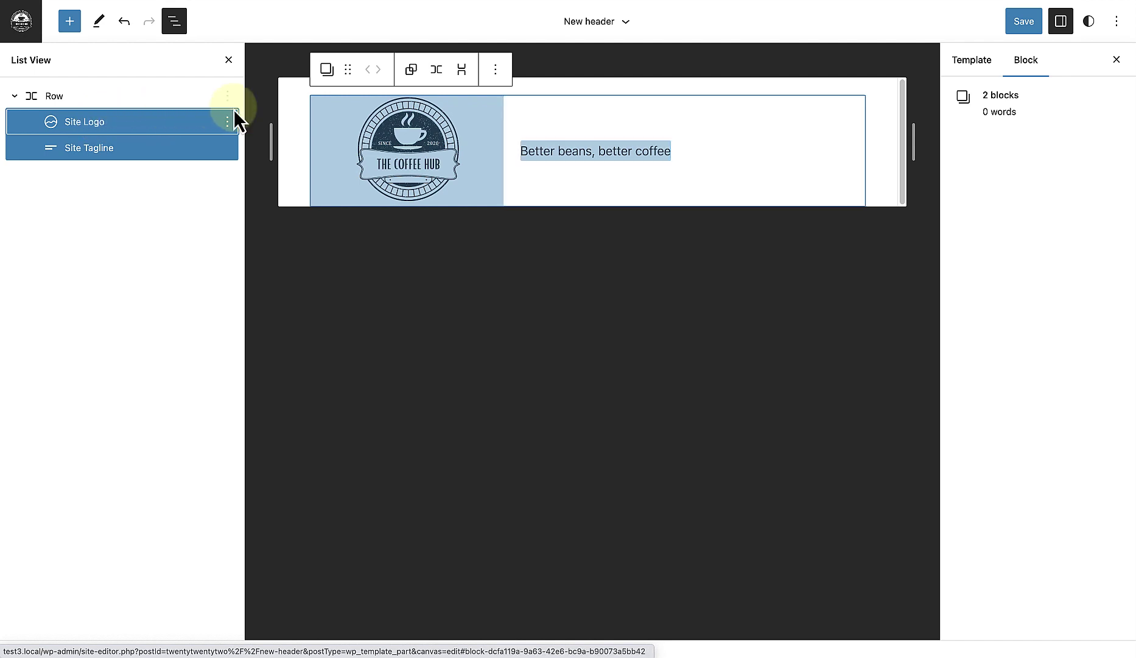
left_click(463, 72)
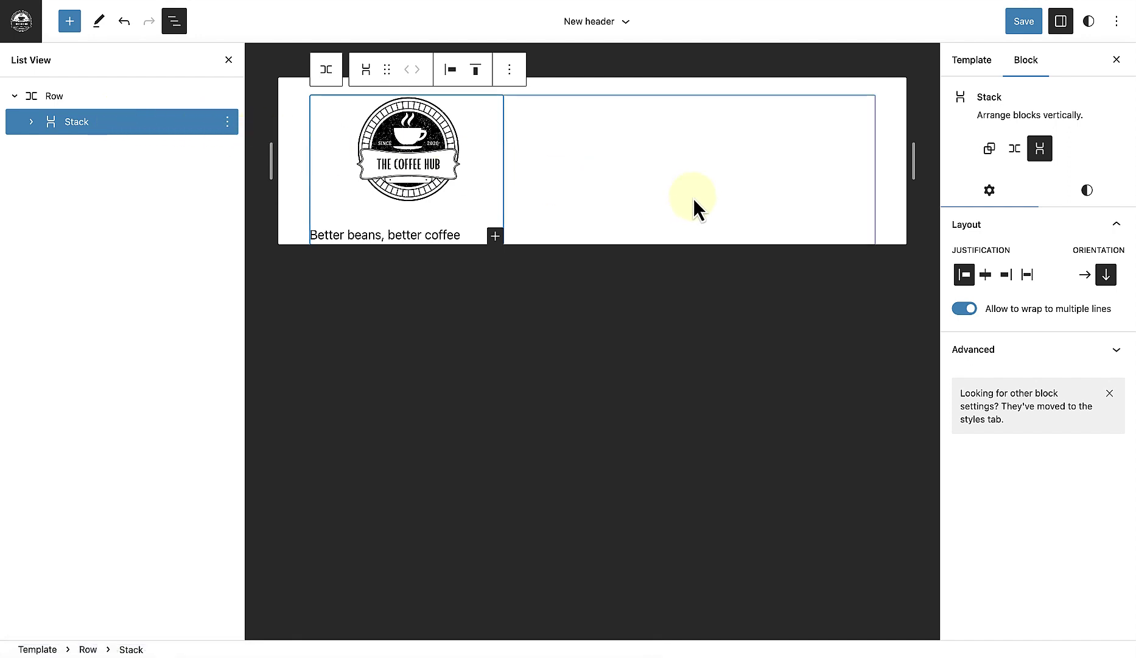
- Set the logo Stack's block spacing to 0 and justify its items to center
left_click(1090, 192)
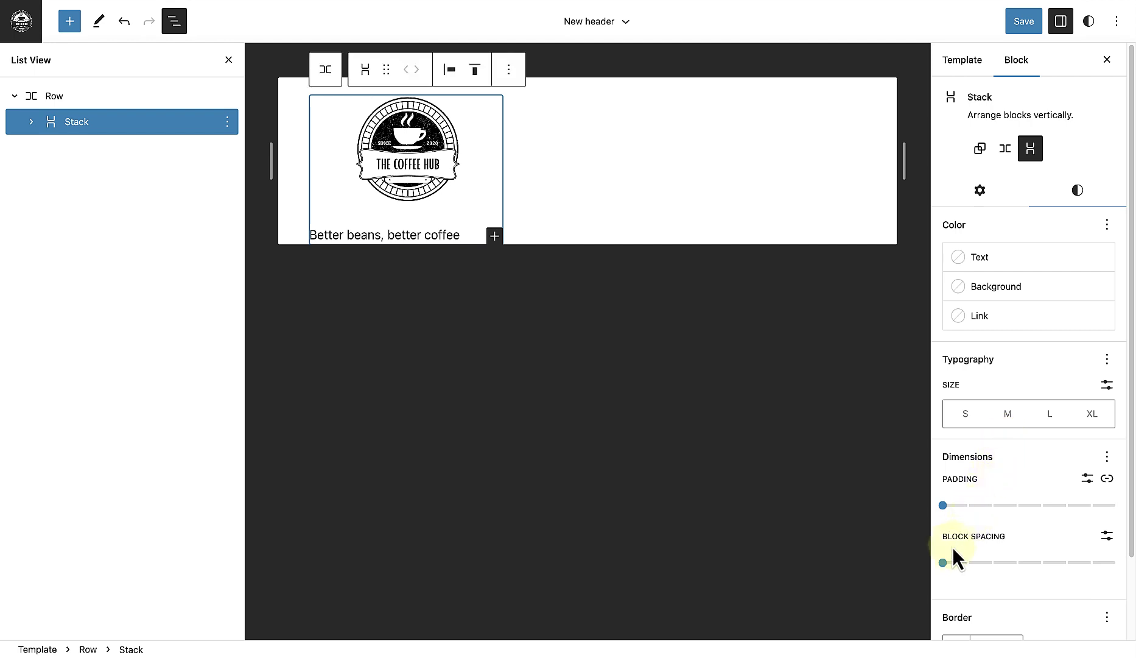
left_click(943, 562)
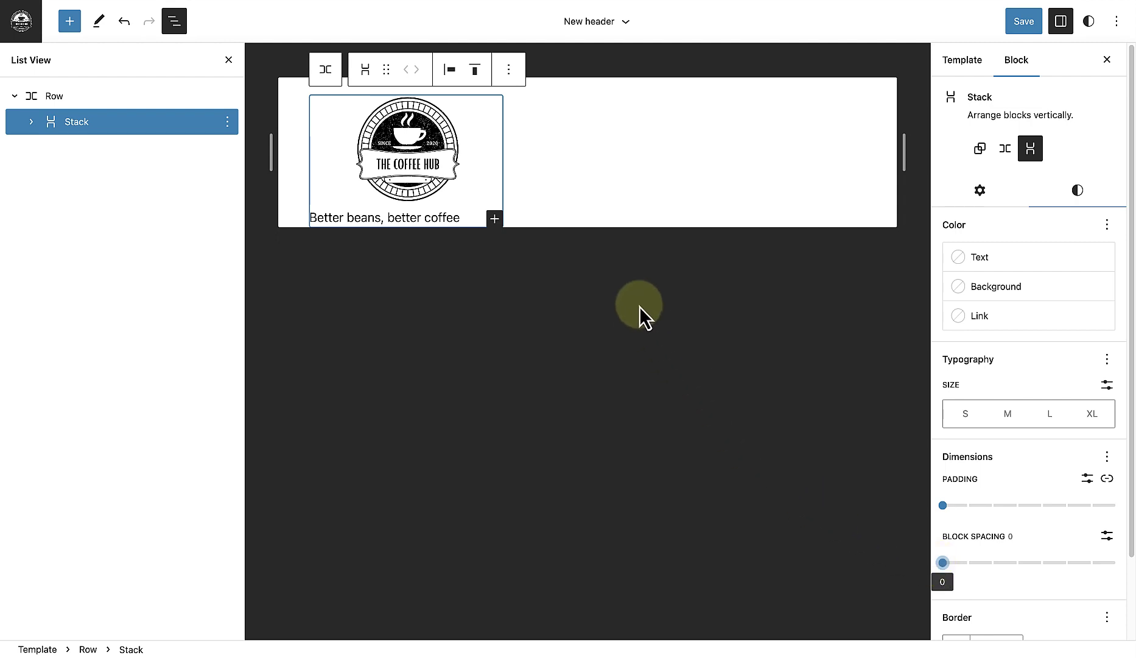
left_click(451, 81)
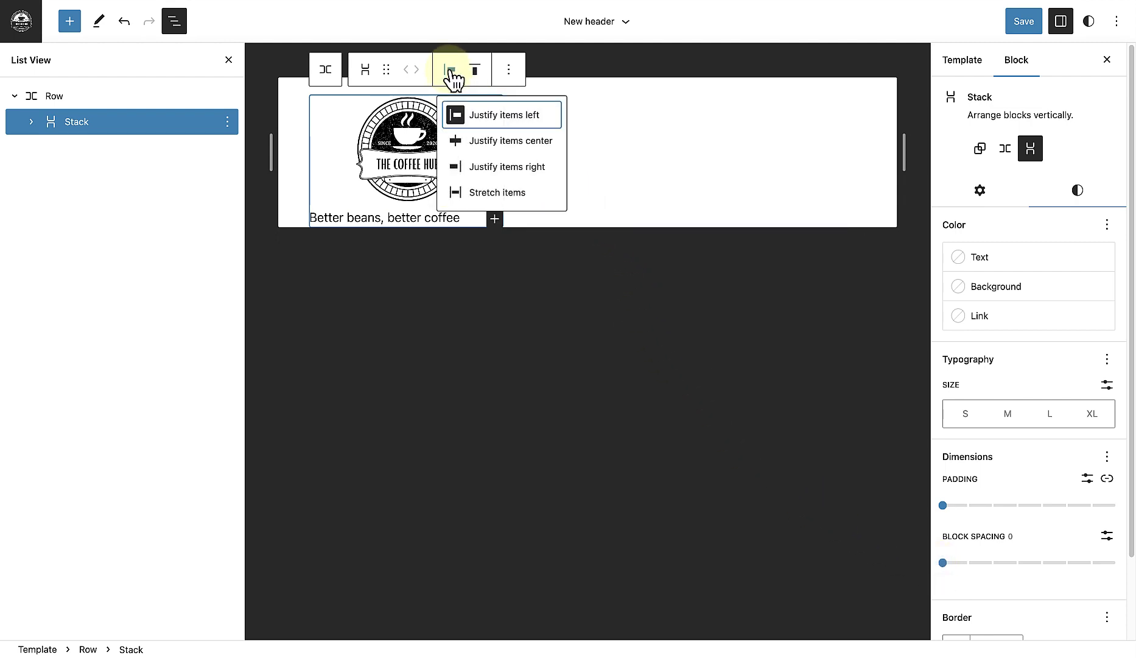
left_click(488, 143)
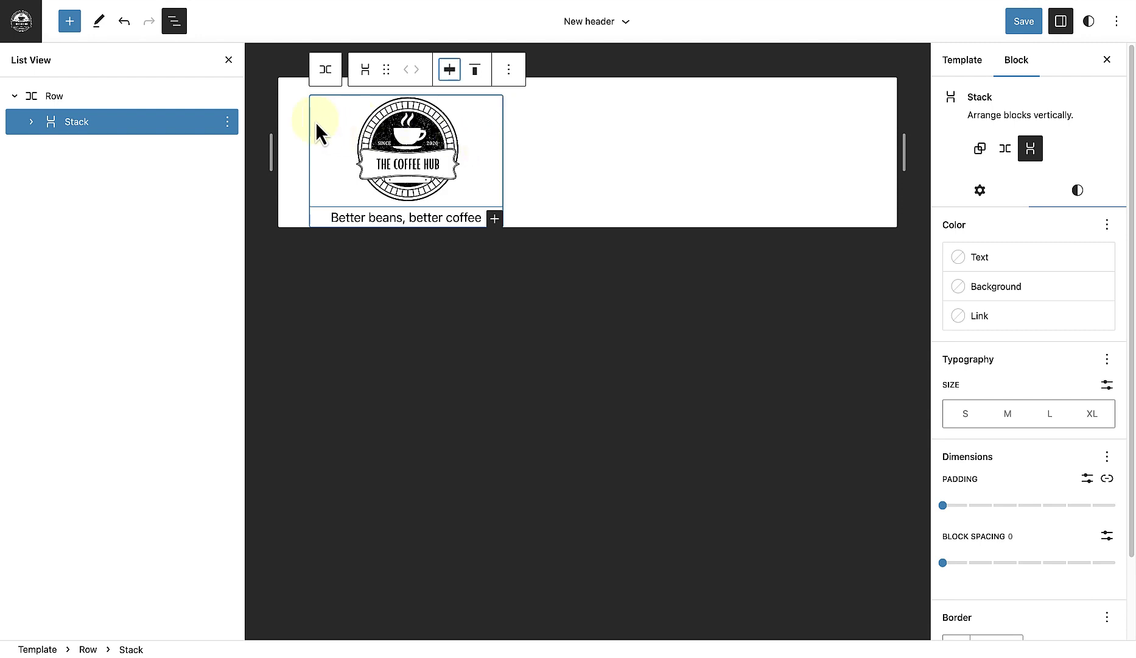
- Give the header Row the theme's Secondary background colour (FFE2C7)
left_click(175, 101)
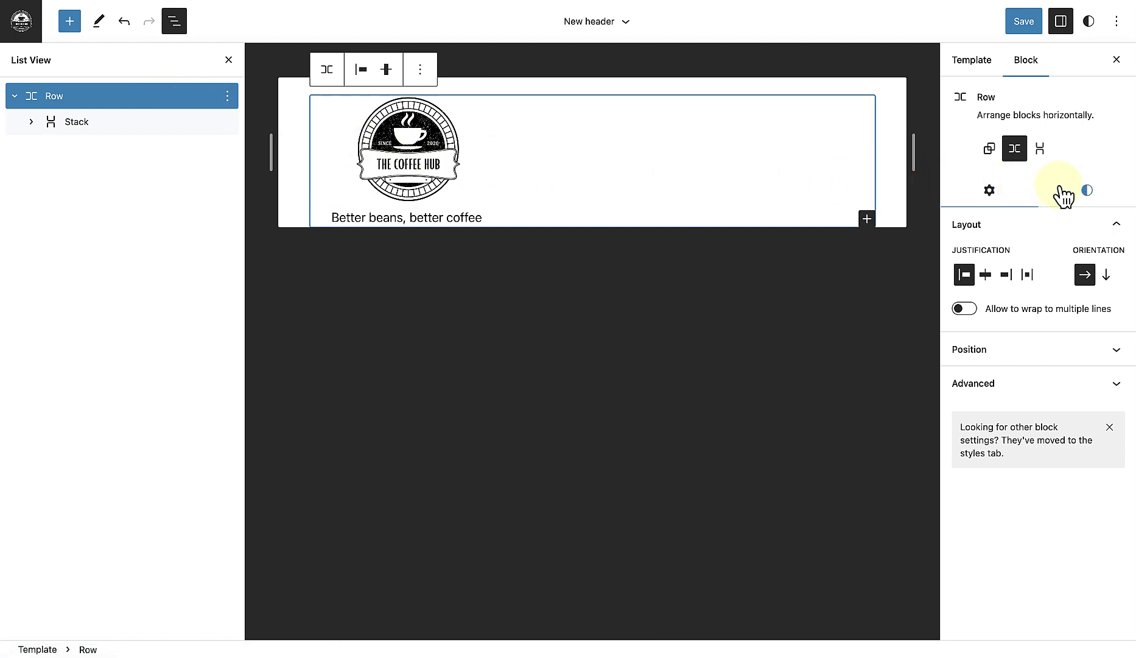
left_click(1087, 192)
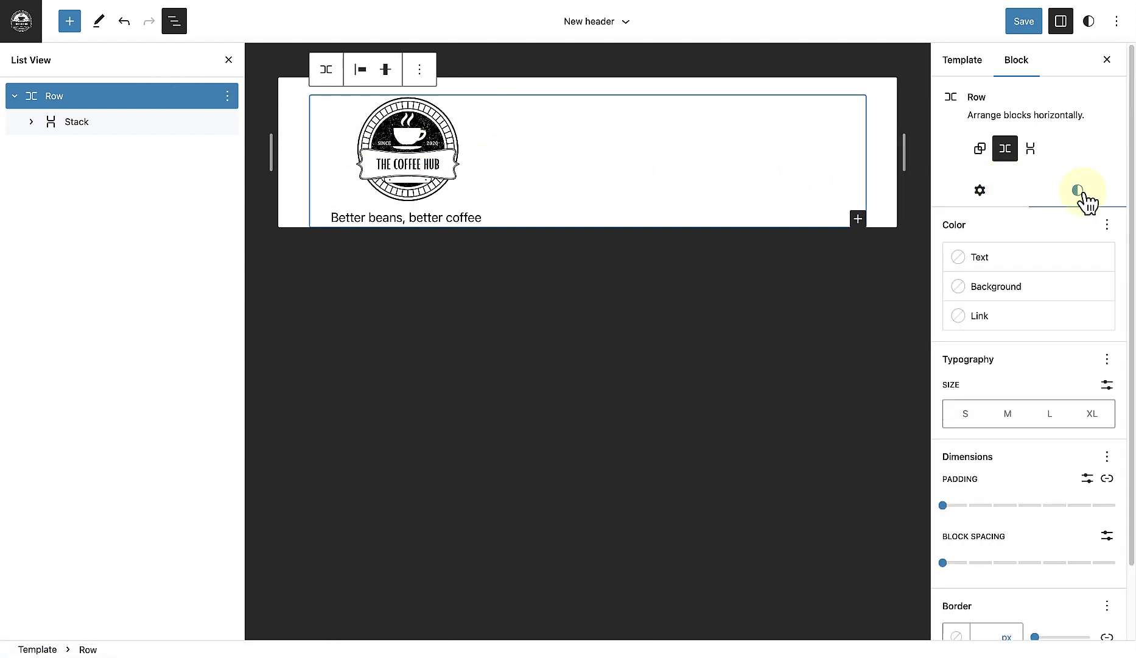
left_click(1008, 287)
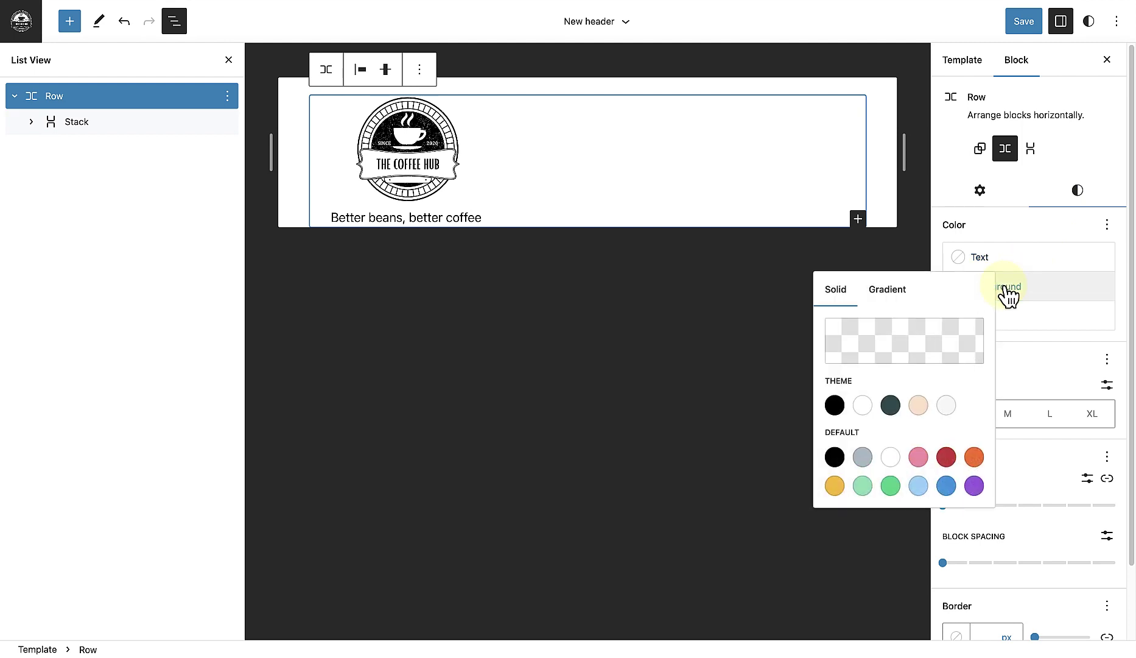
left_click(920, 406)
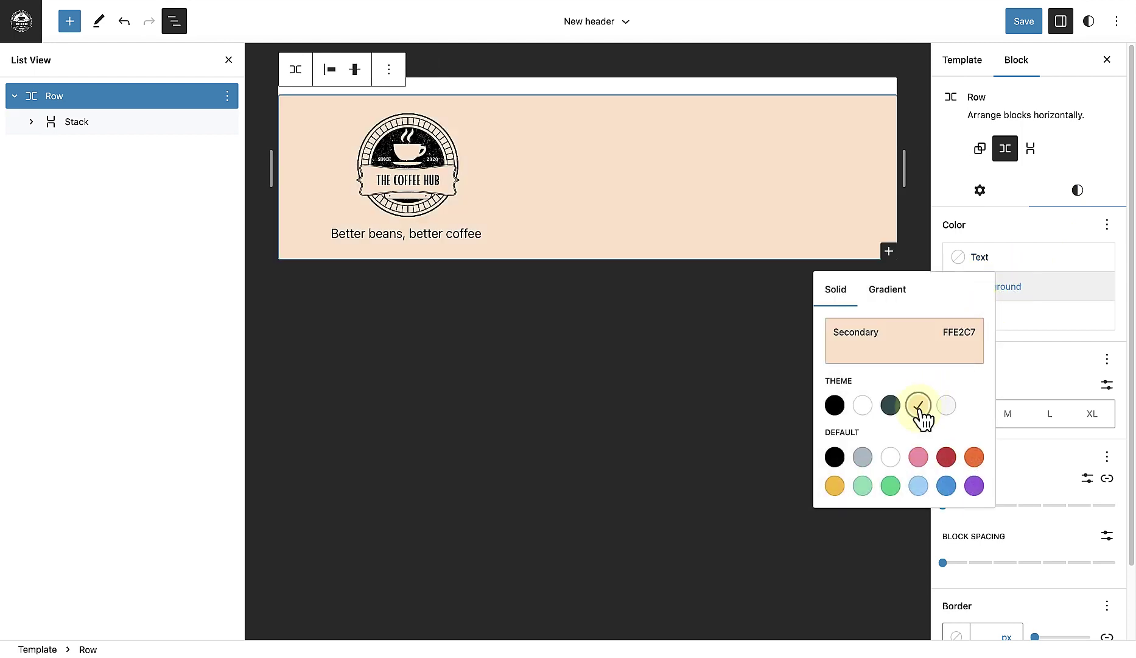
- Add a Navigation block to the row using the Header navigation menu: Home, Menu, About, Contact
left_click(889, 251)
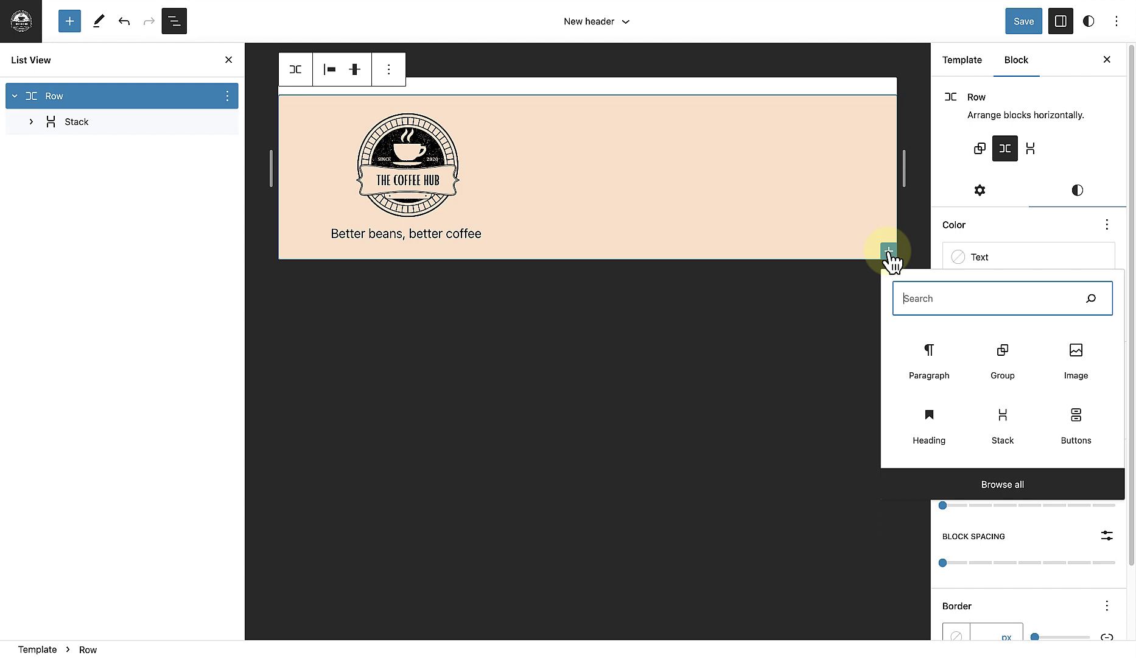
type("navi")
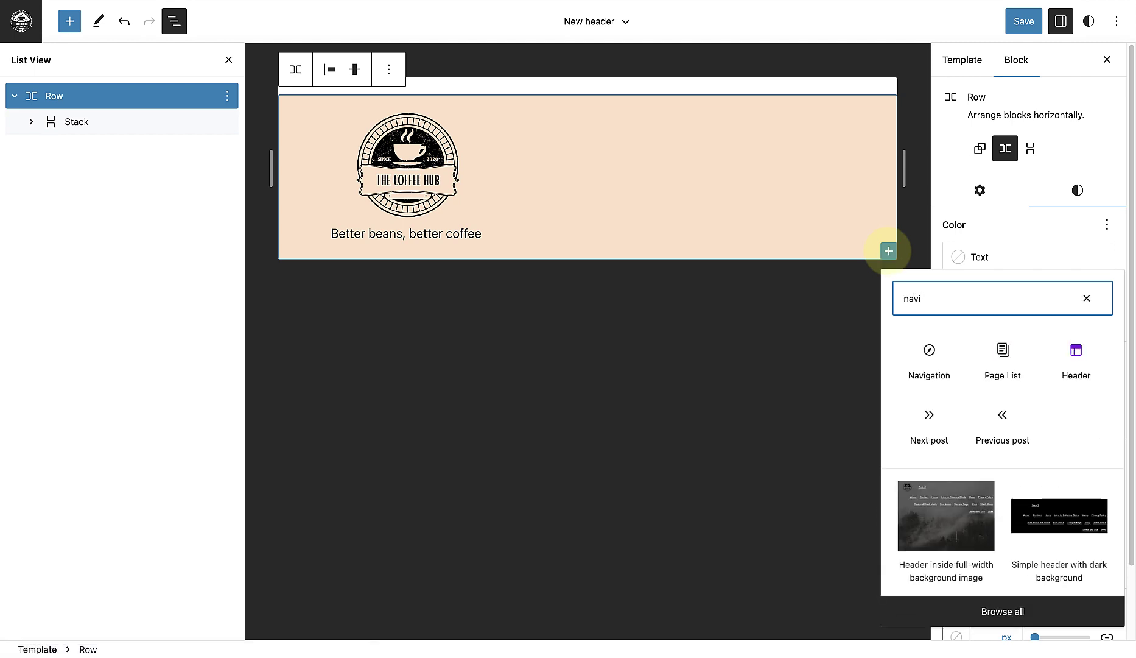
left_click(930, 363)
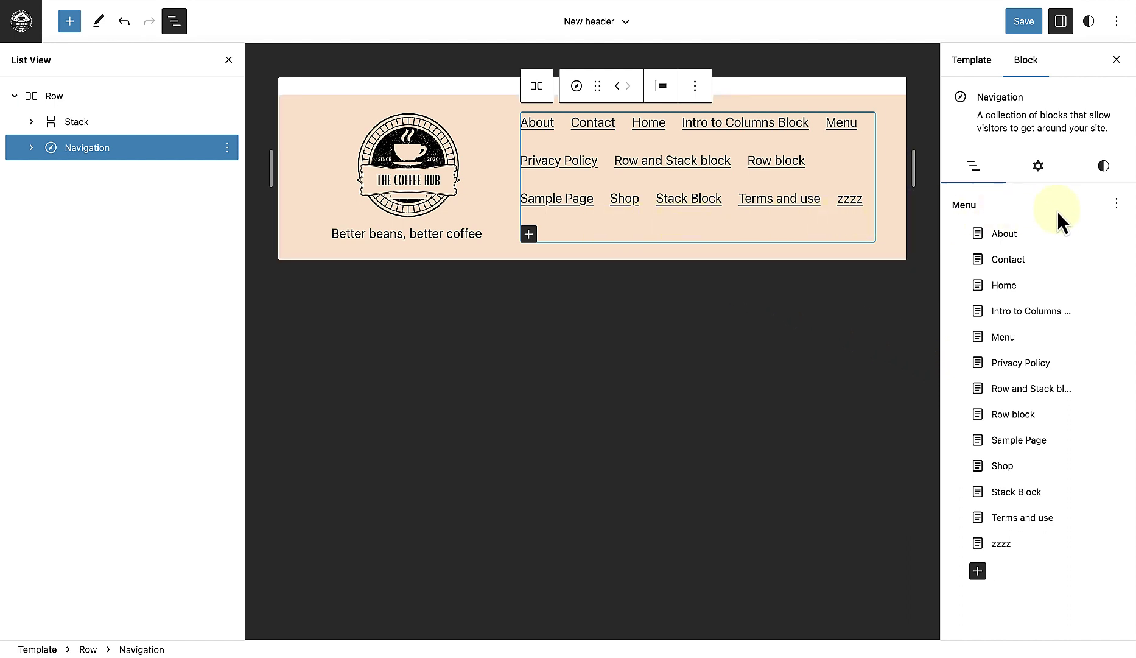
left_click(1117, 205)
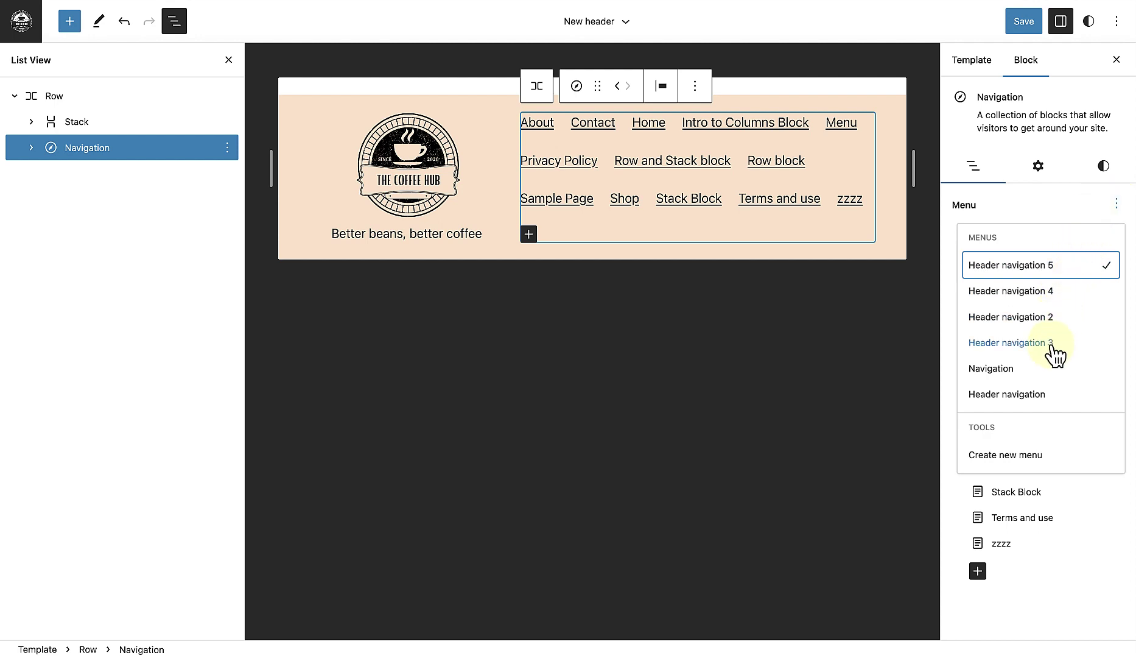
left_click(1034, 402)
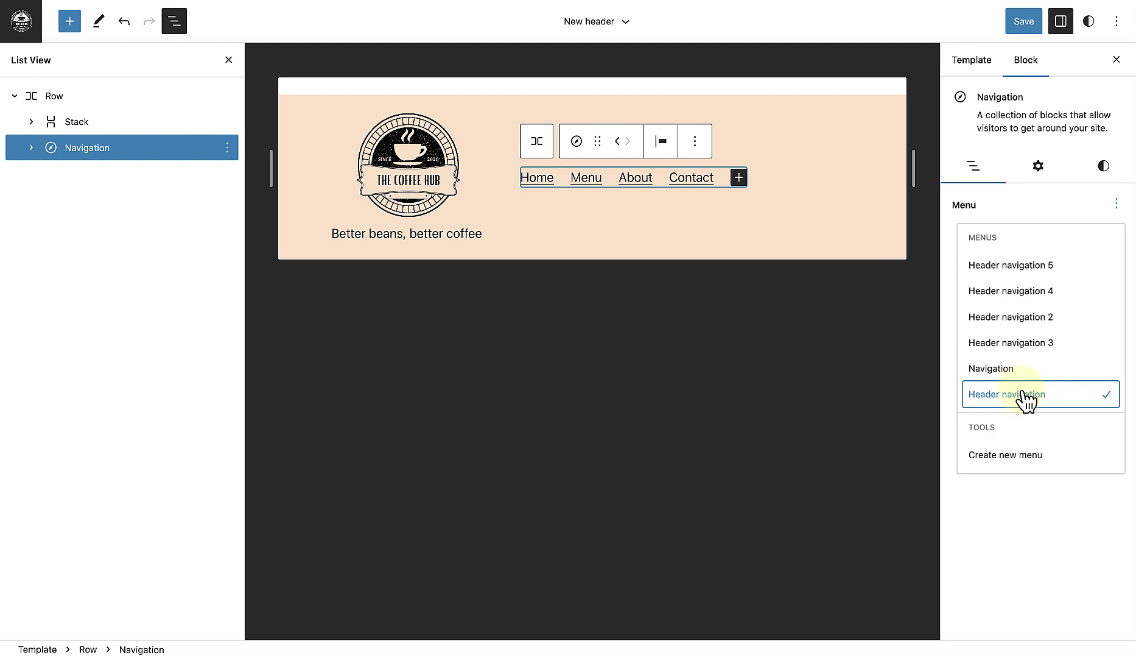
left_click(122, 98)
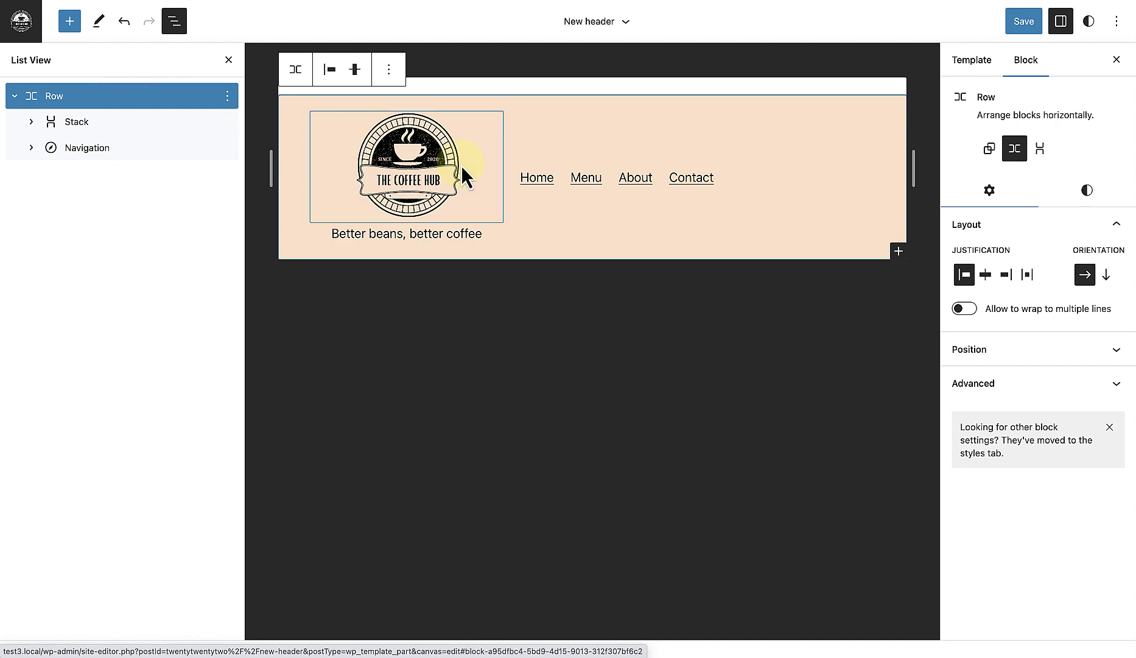
- Set the header Row justification to Space between items and close List View
left_click(1029, 276)
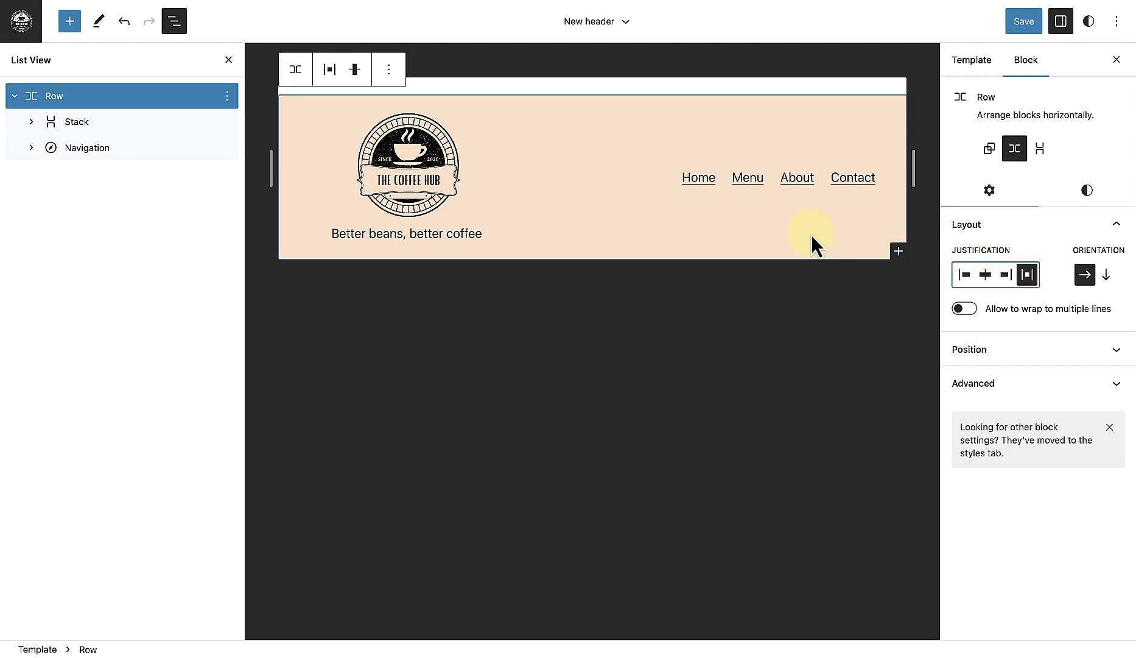
left_click(228, 59)
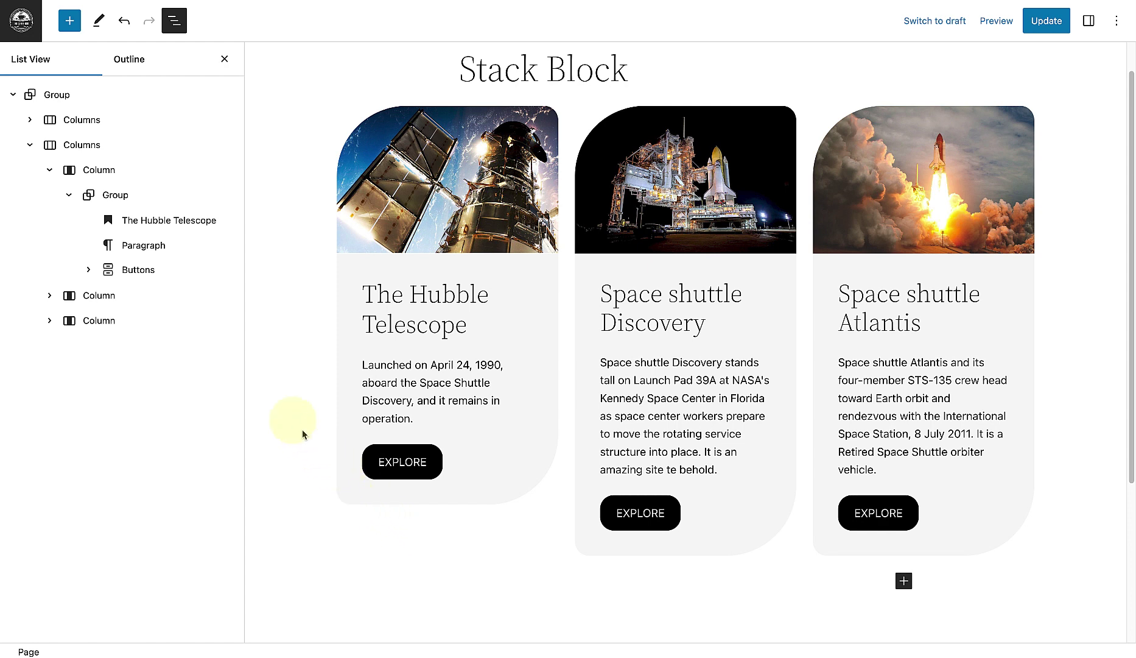
- Convert the Hubble Telescope card's Group into a Stack
left_click(115, 196)
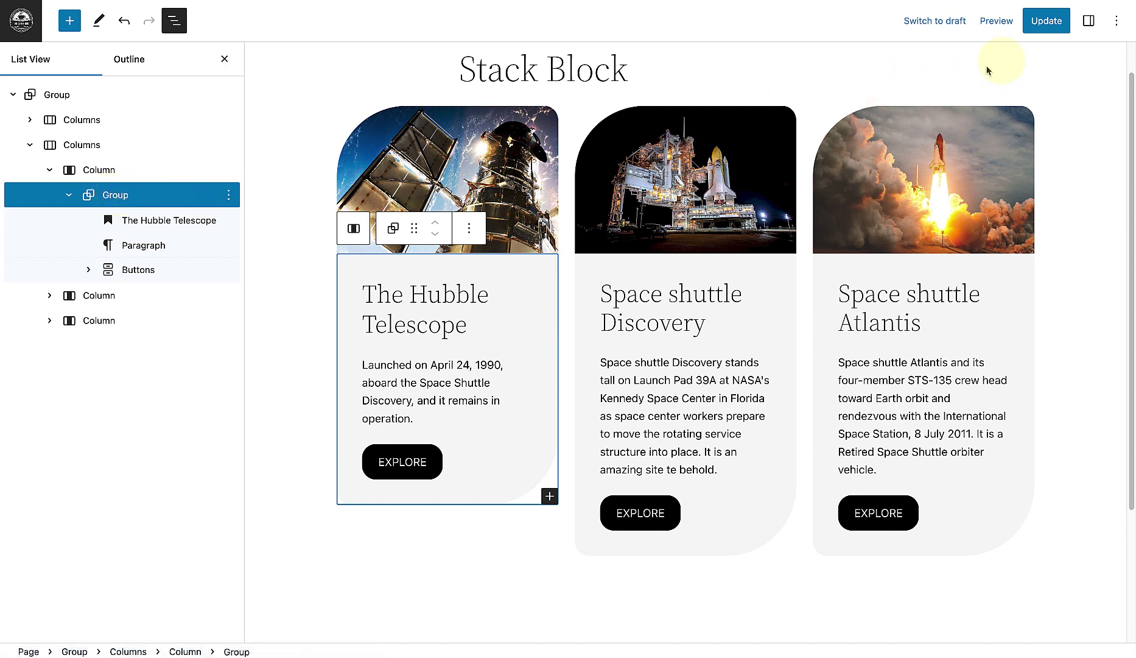
left_click(1089, 22)
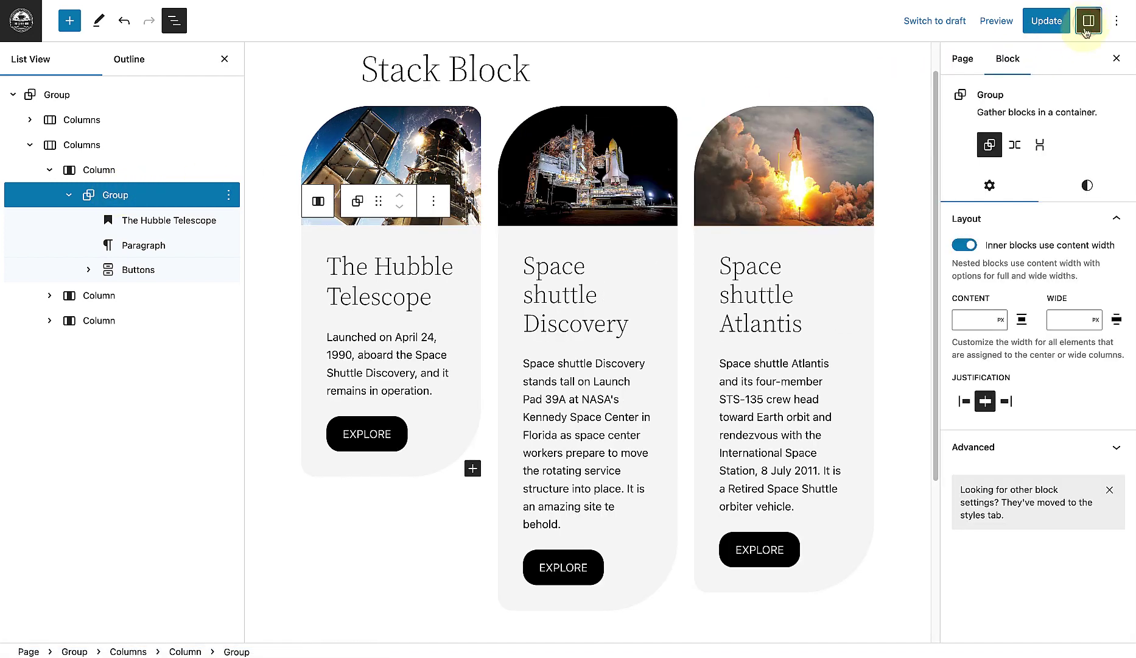
left_click(1040, 146)
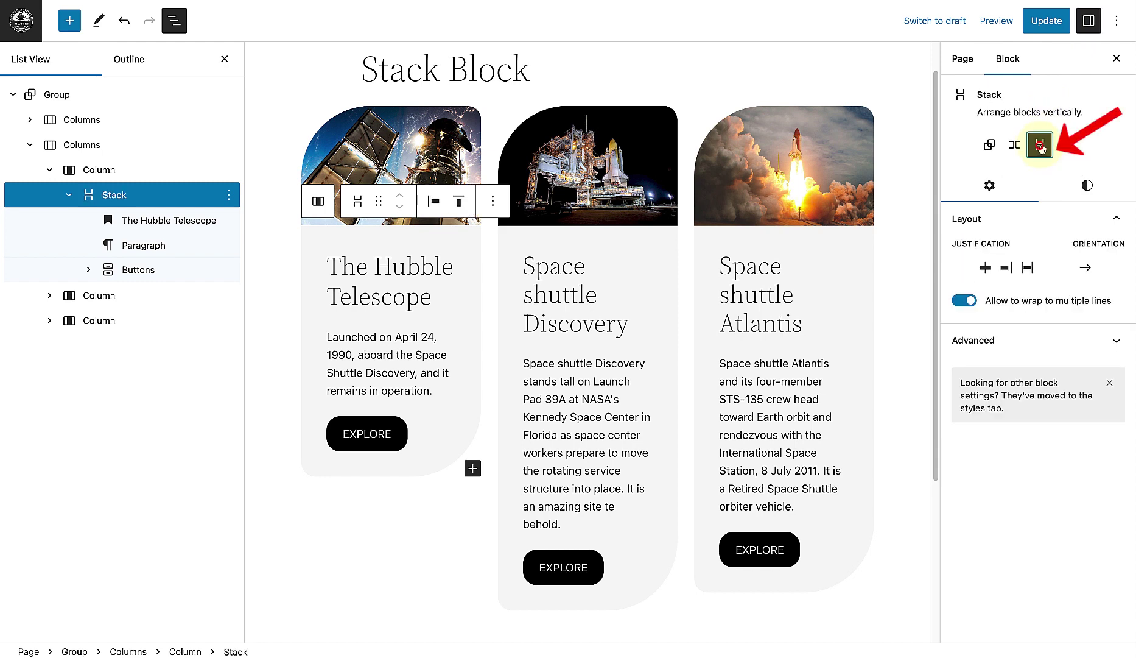
left_click(1117, 59)
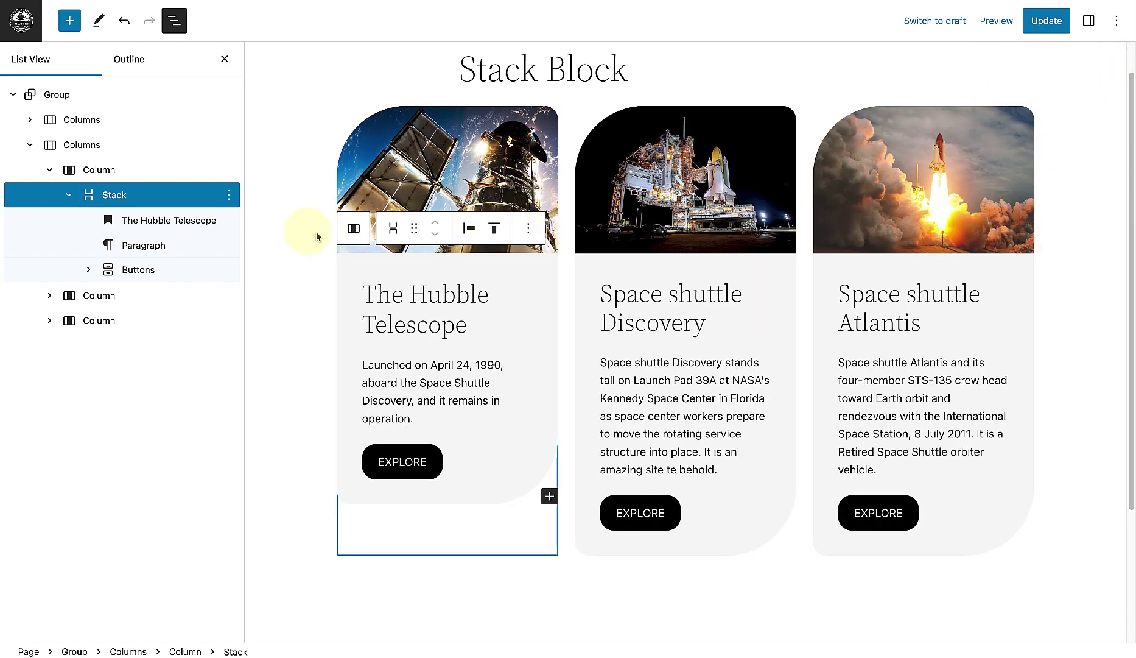
- Wrap the Hubble heading and paragraph in a Group, then select the card's Stack
left_click(172, 222)
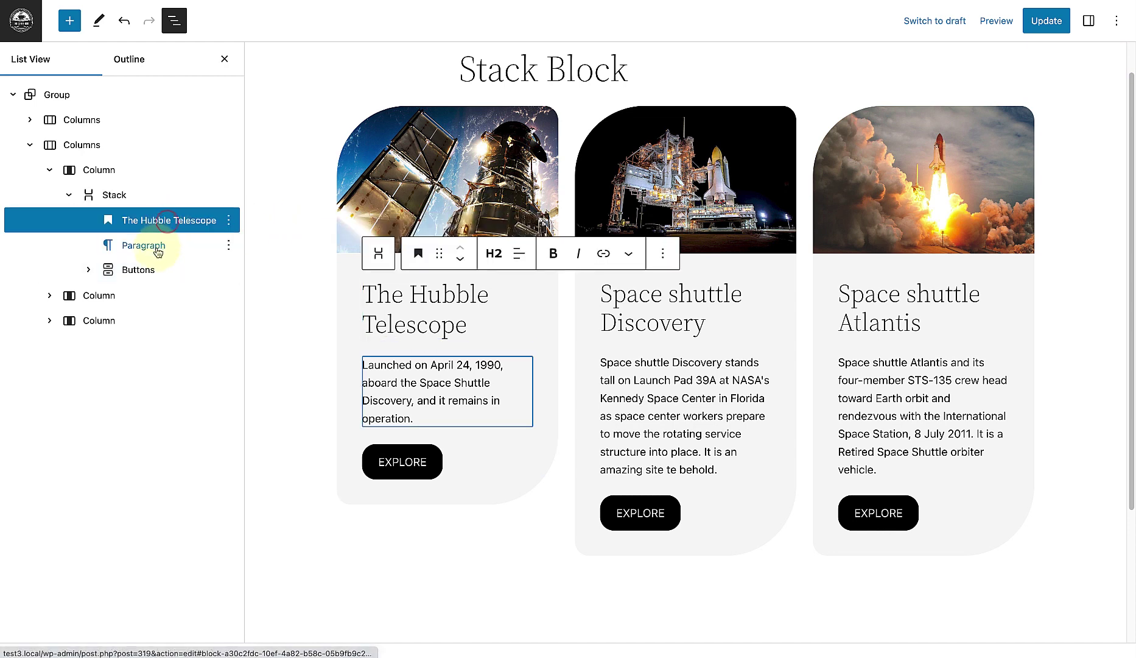
left_click(153, 246, "shift")
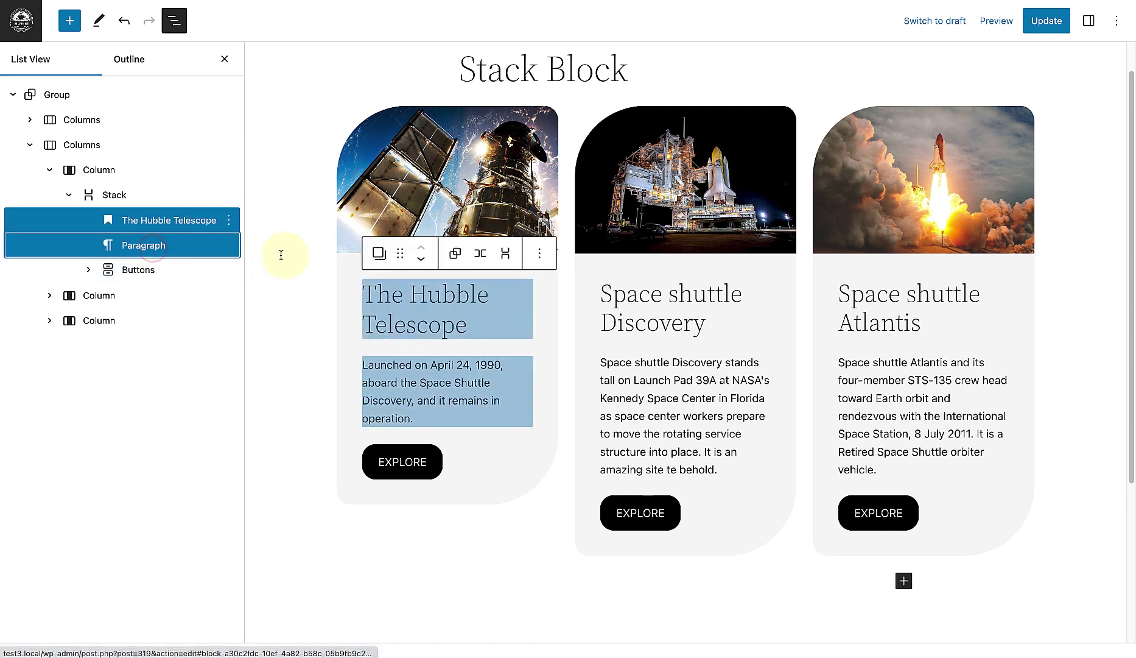
left_click(454, 253)
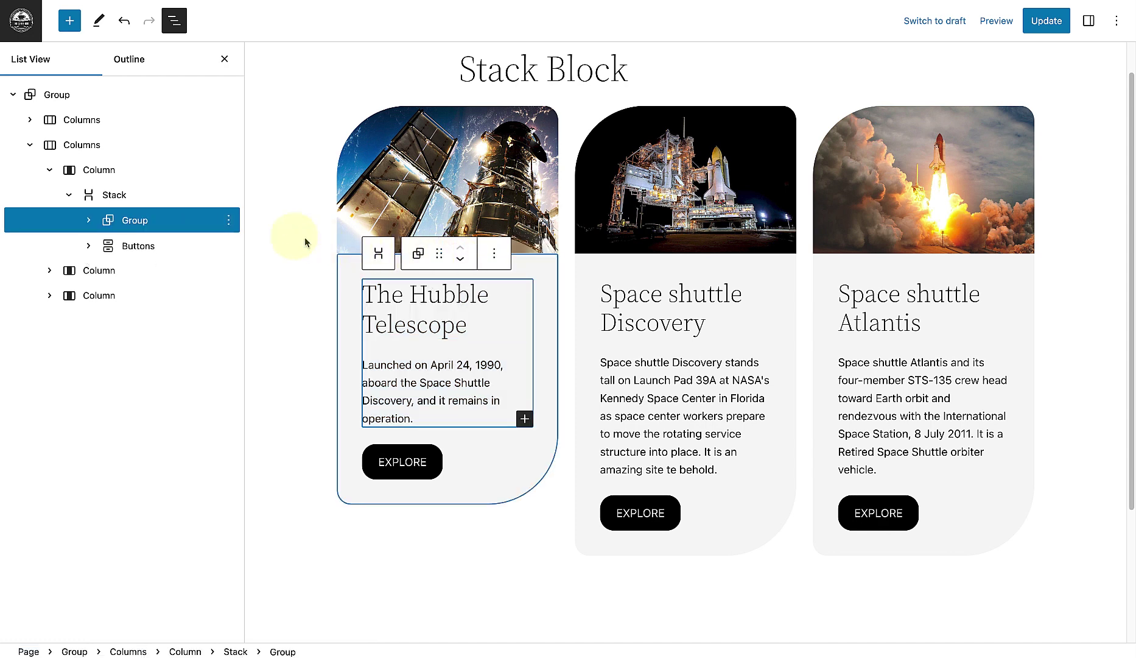
left_click(112, 196)
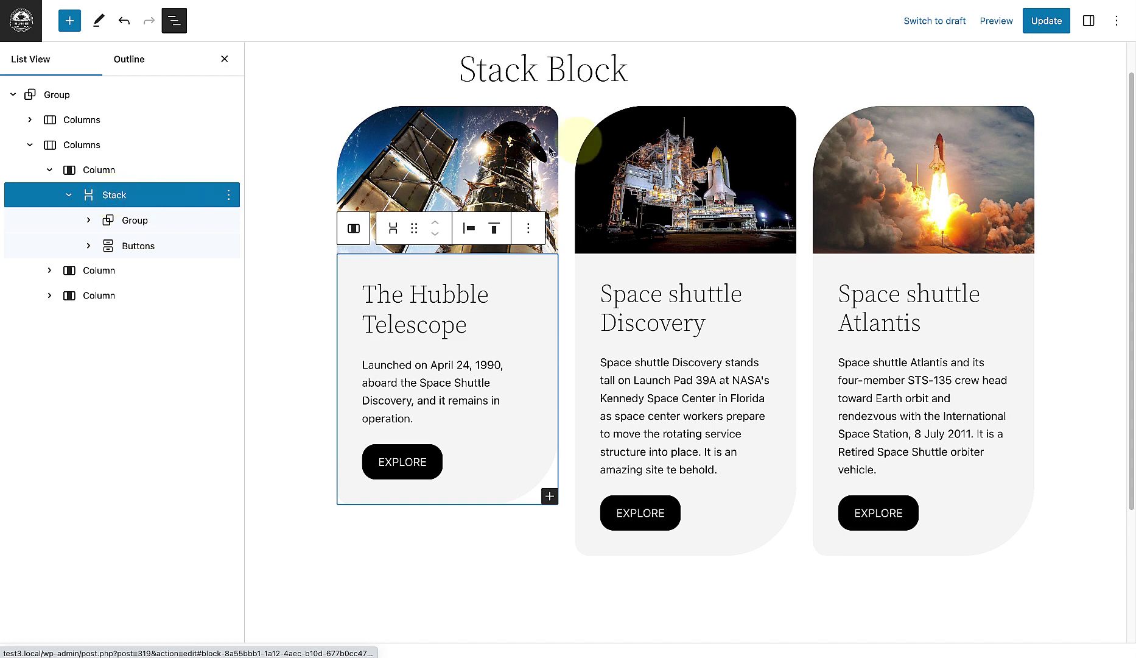
- Give the Hubble card's Stack a minimum height of 100%
left_click(1089, 21)
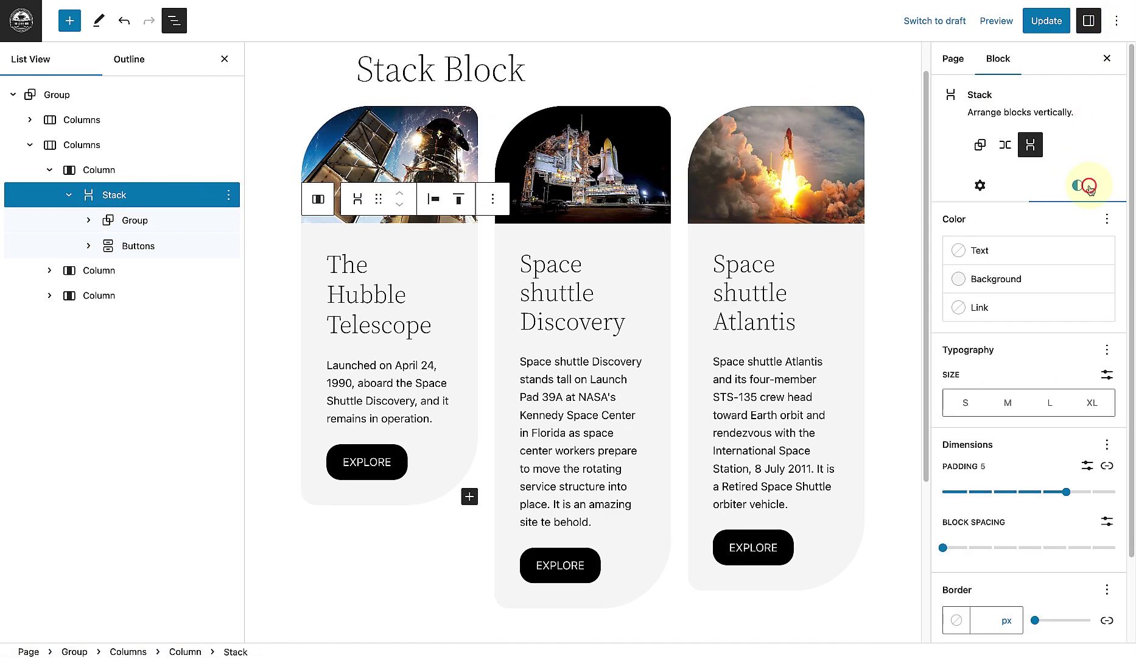
left_click_drag(1131, 193, 1128, 320)
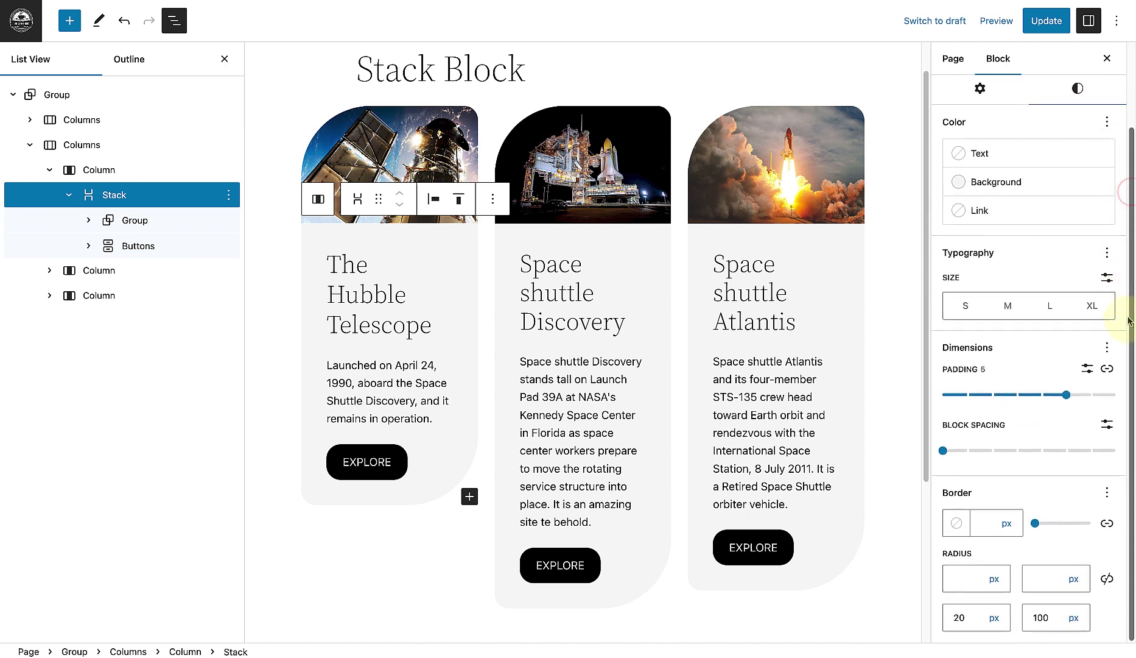
left_click(1108, 348)
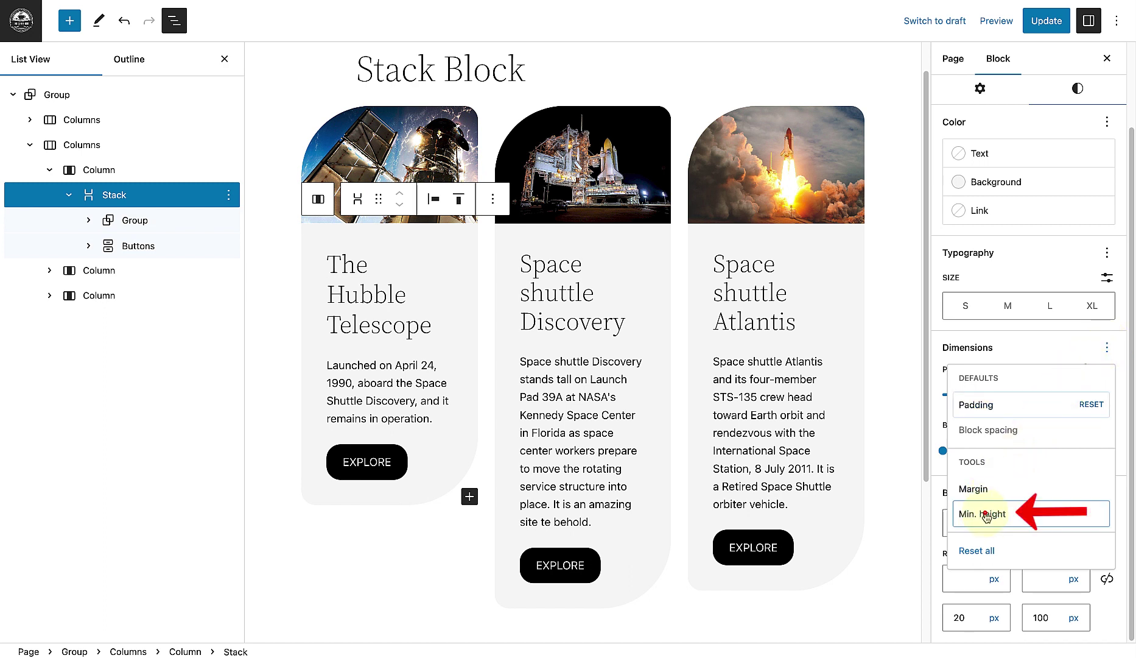
left_click(987, 516)
left_click(937, 490)
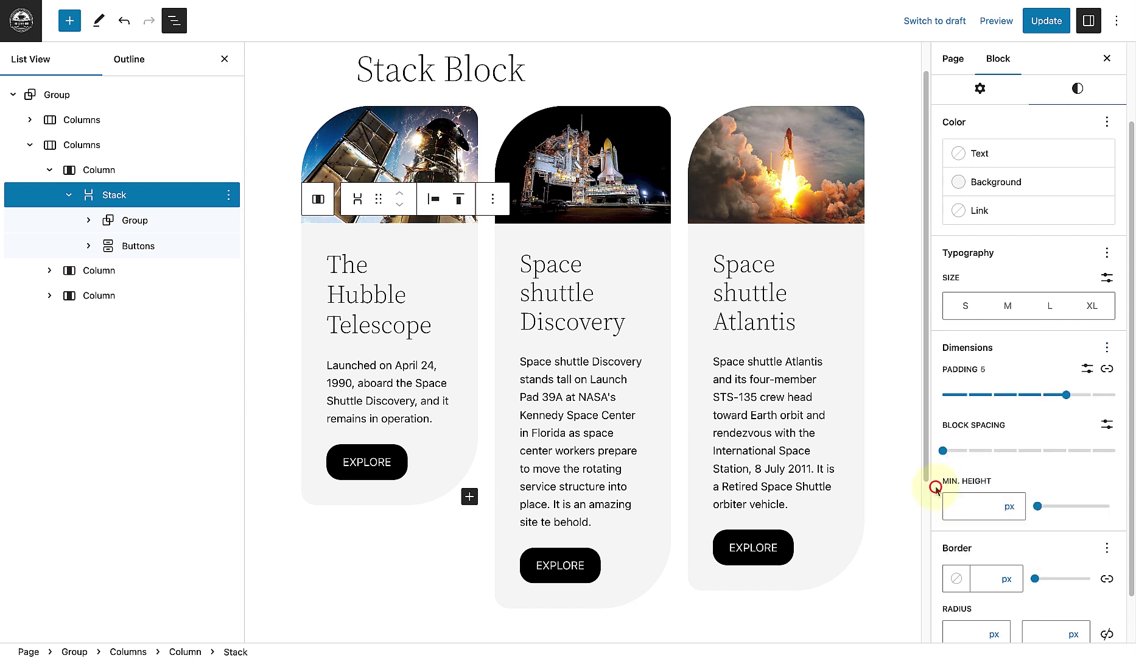
left_click(1012, 508)
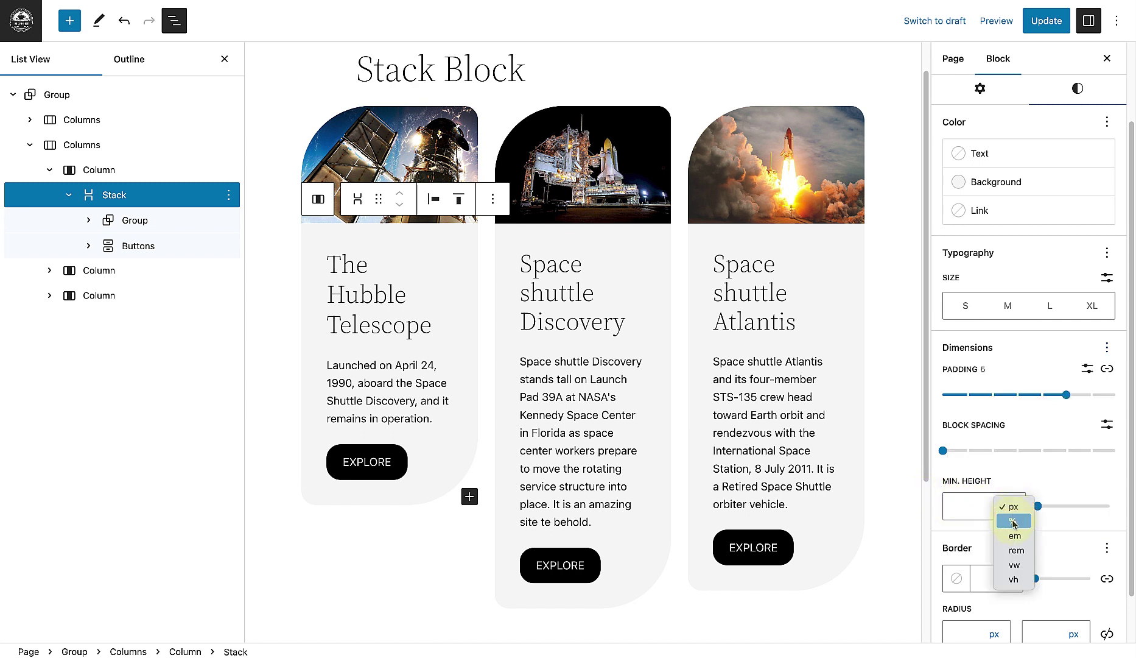
left_click(1013, 521)
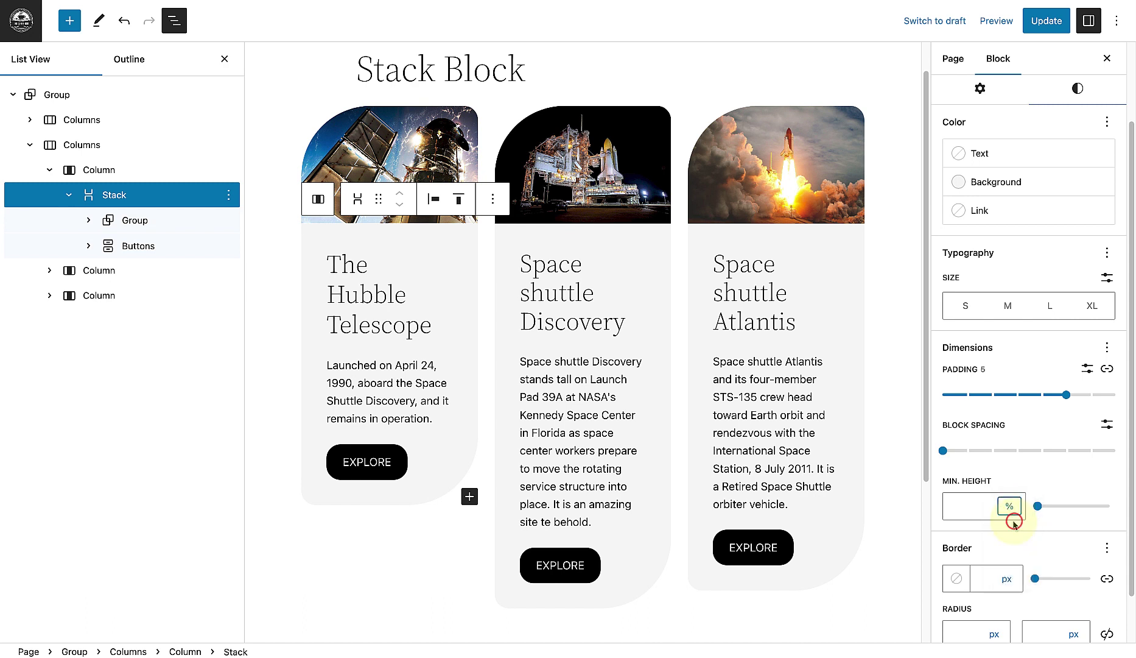
left_click(959, 509)
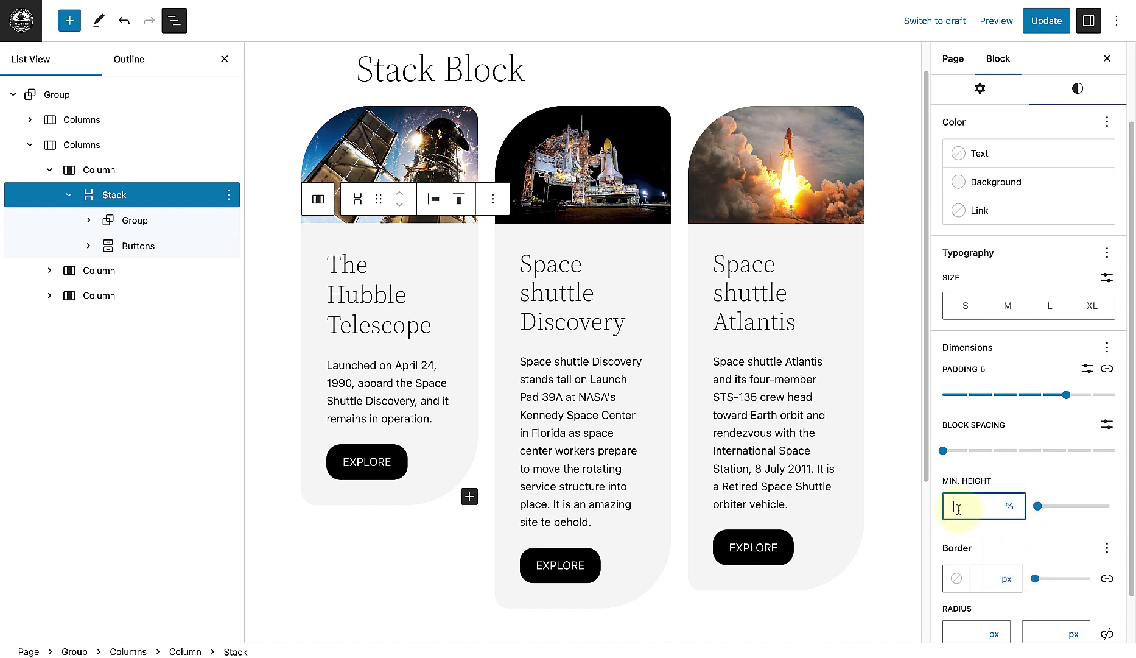
type("100")
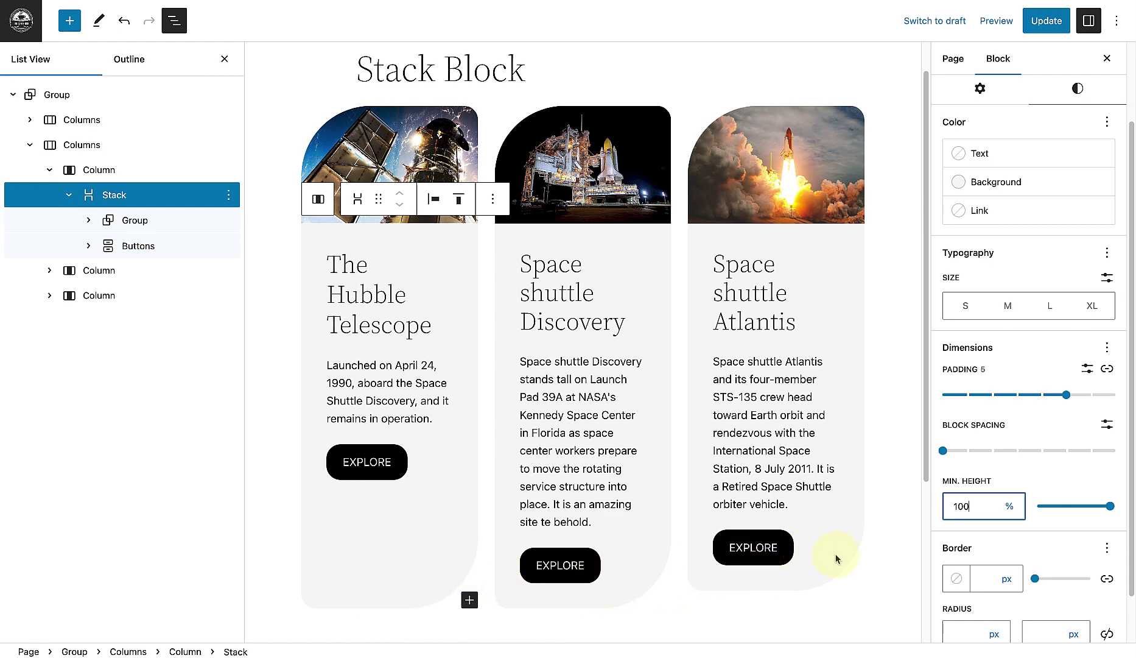
- Set the Hubble Stack's vertical alignment to Space between, dropping Explore to the bottom
left_click(1107, 58)
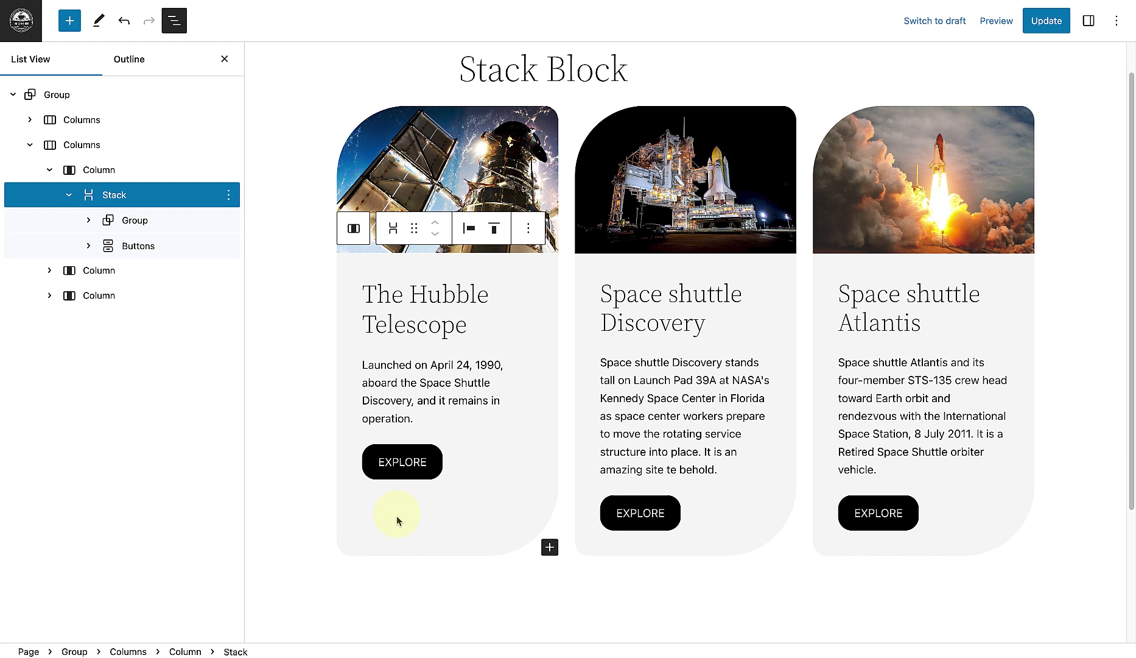
left_click(496, 230)
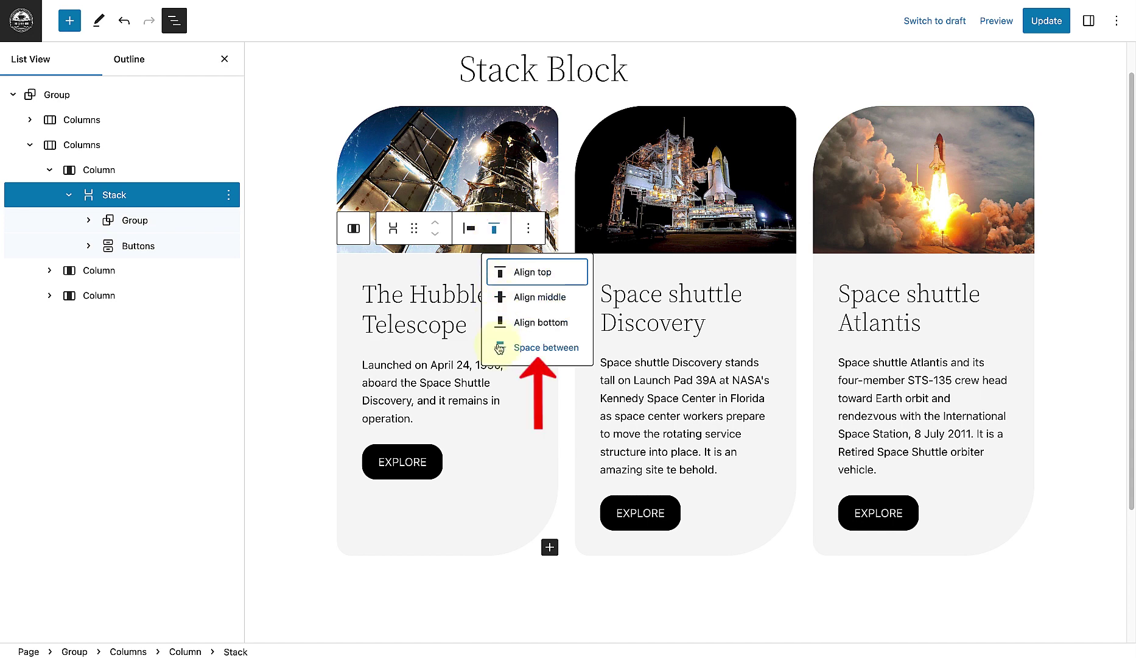
left_click(510, 348)
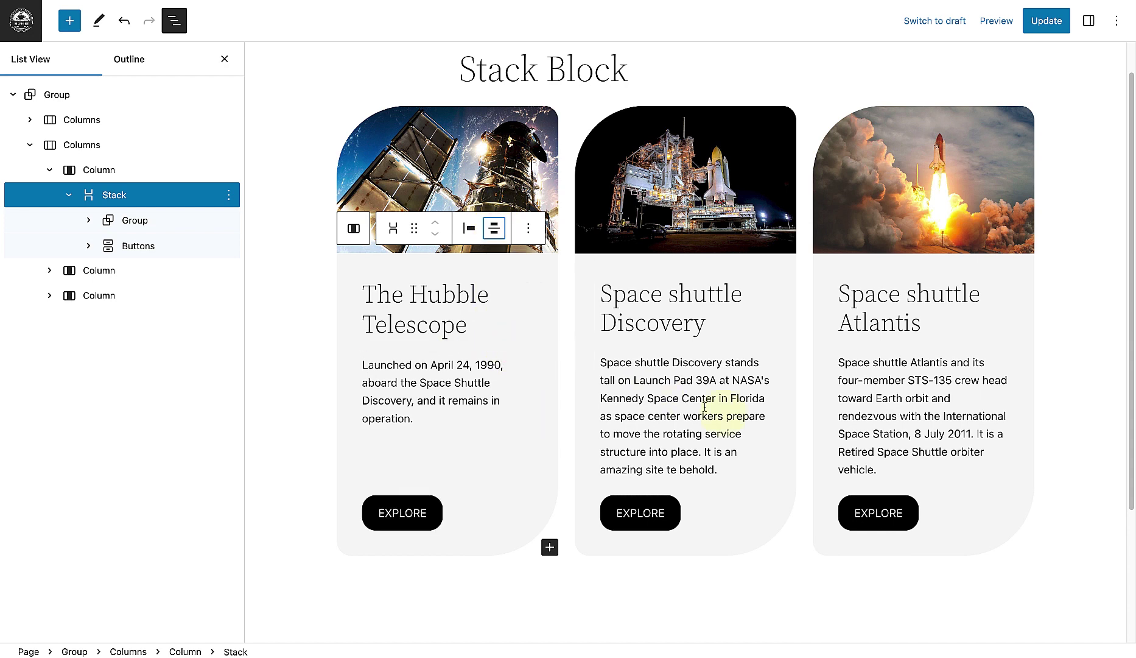
left_click(1072, 534)
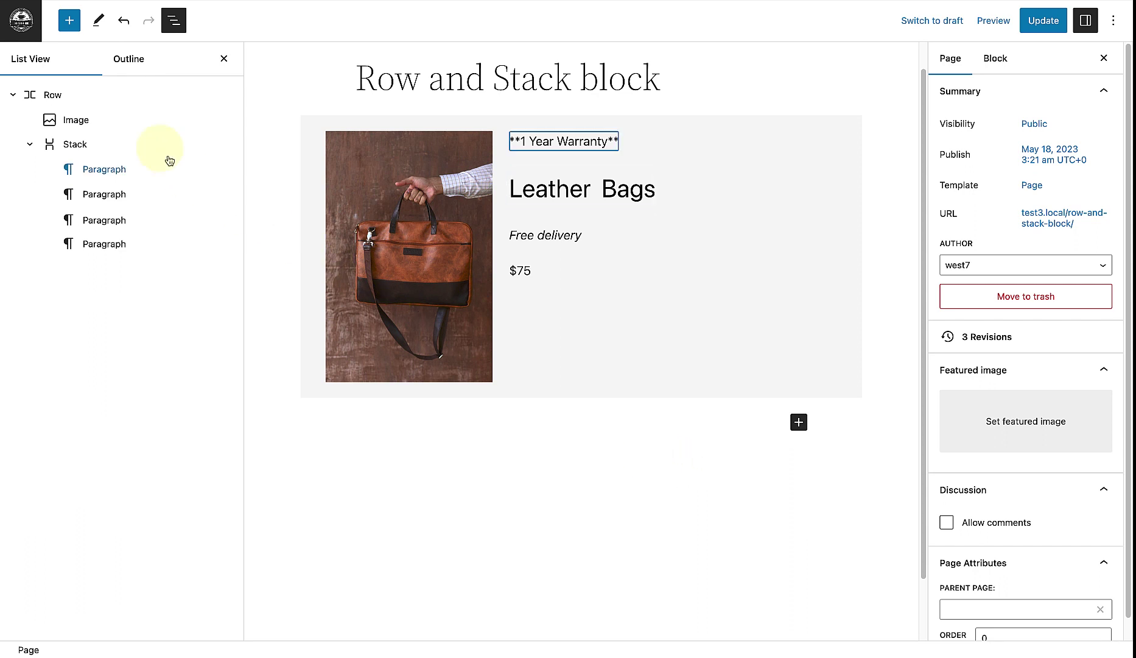
- Inspect the leather bag card's Row, image and Stack, then open the Row's vertical alignment options
left_click(63, 94)
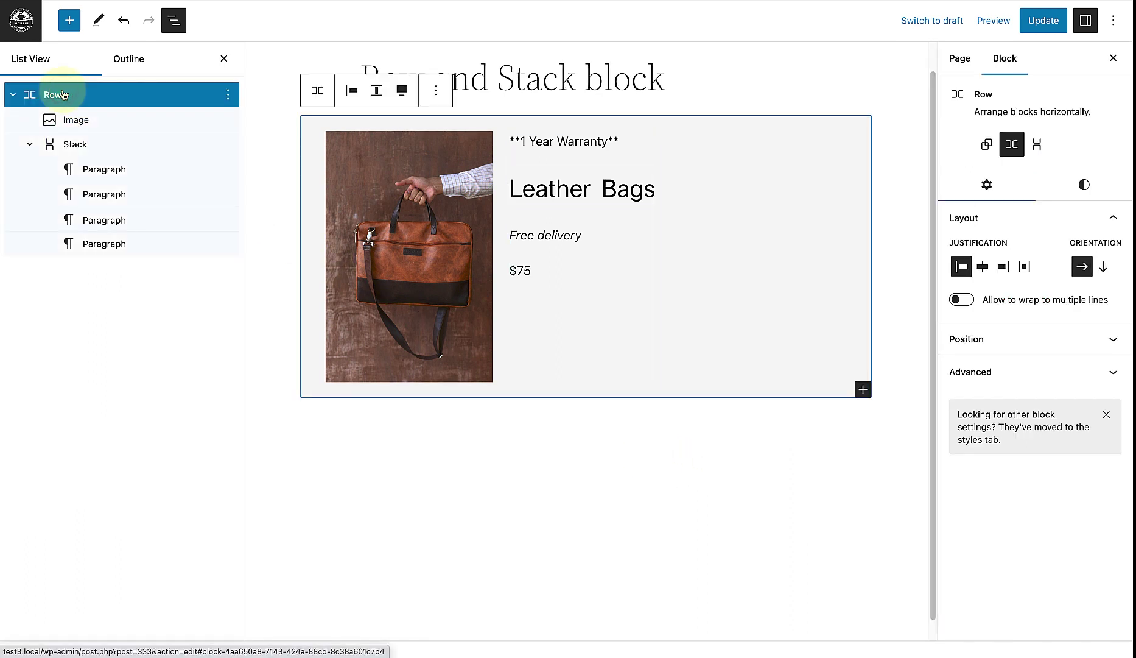
left_click(73, 119)
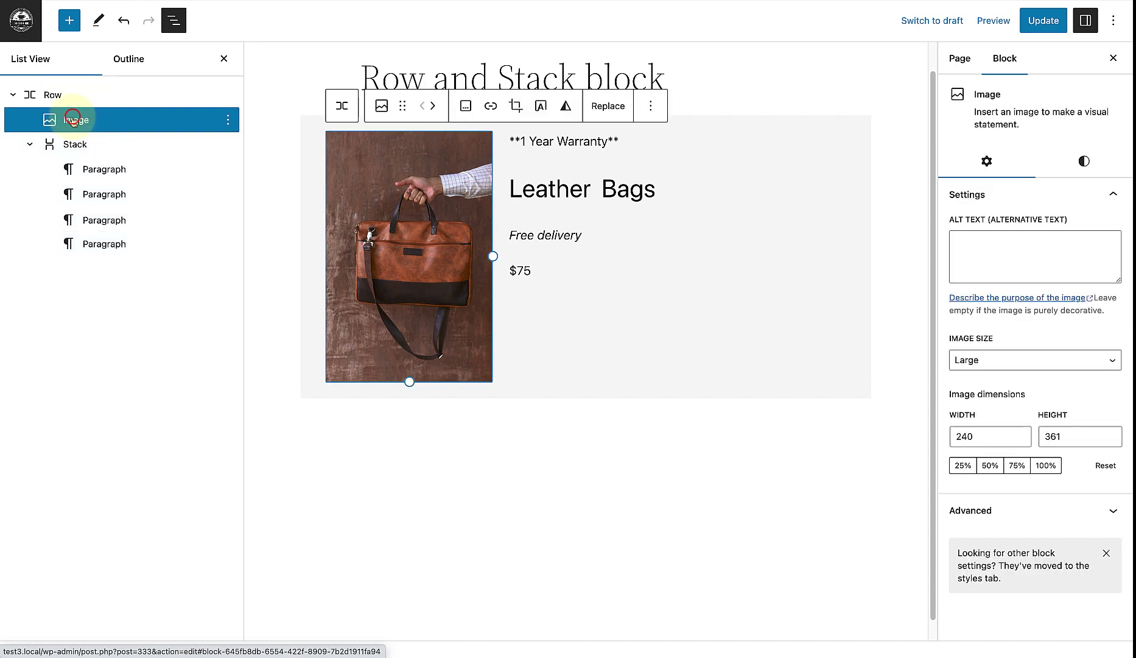
left_click(73, 145)
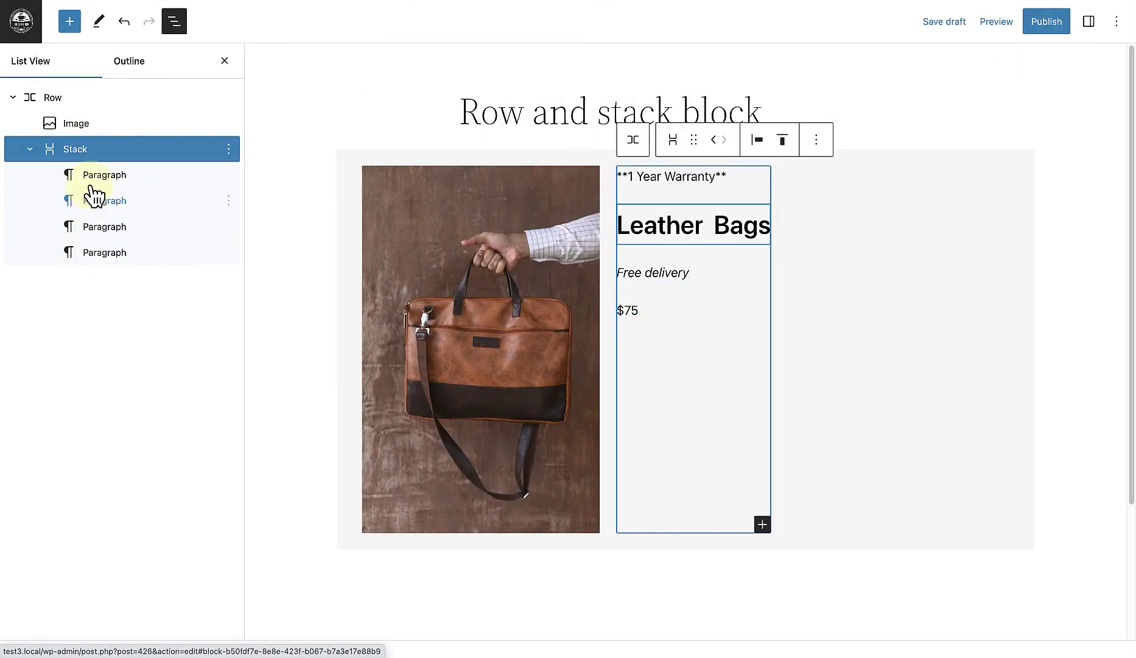
left_click(88, 105)
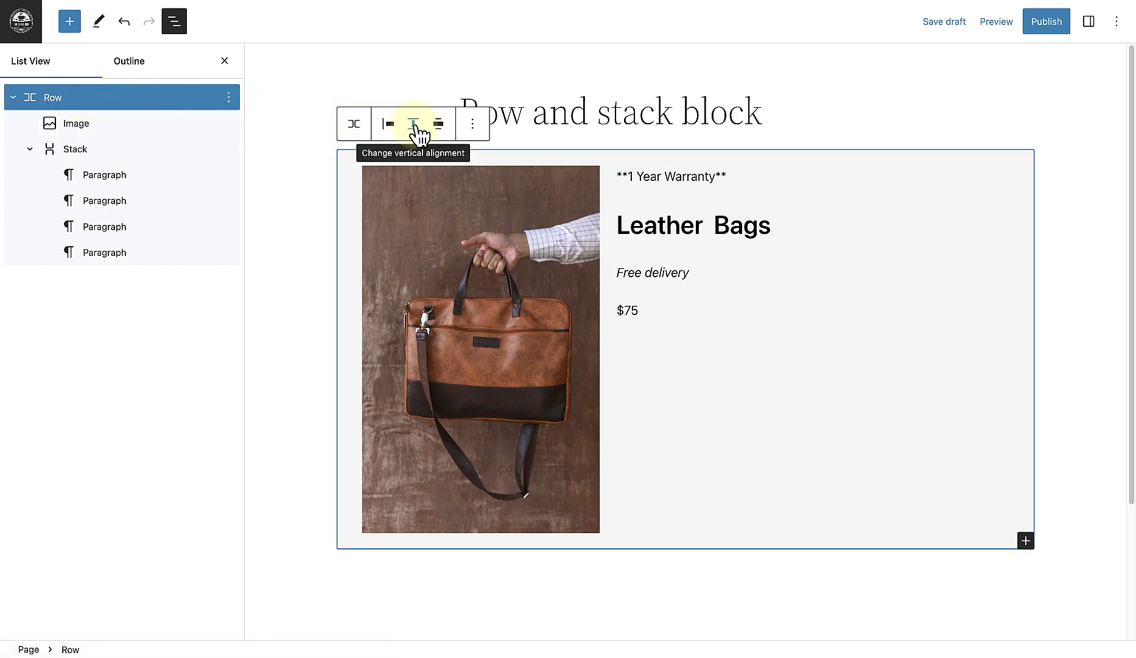
left_click(414, 127)
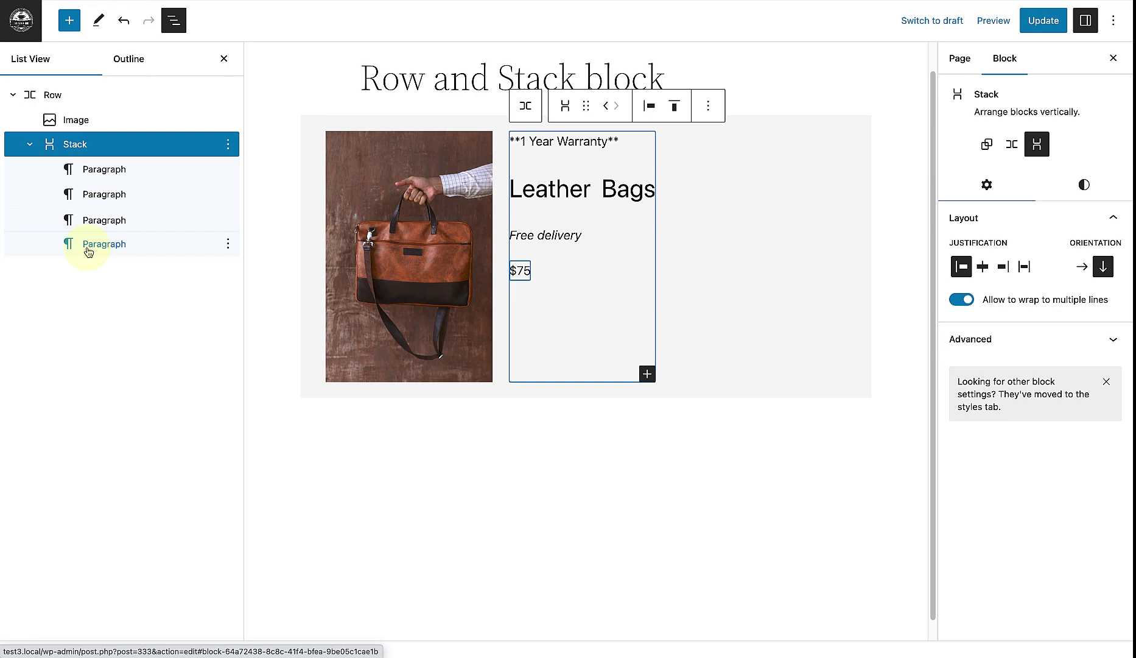
- Group the warranty, Leather Bags and Free delivery paragraphs into a new Stack
left_click(100, 169)
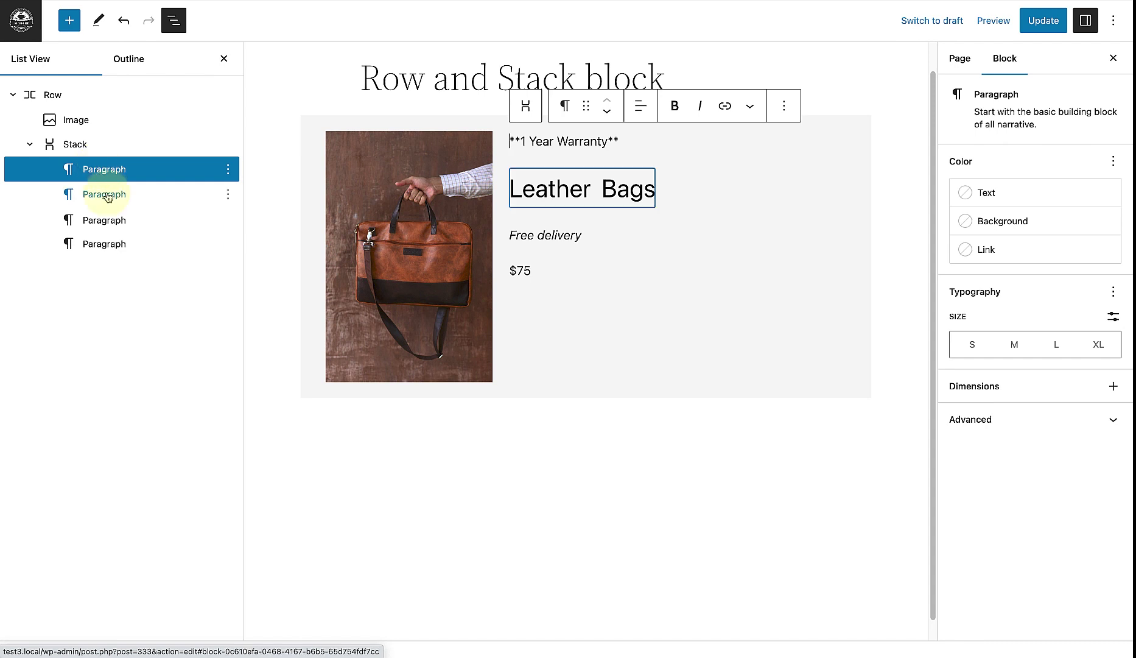
left_click(105, 194, "shift")
left_click(105, 220, "shift")
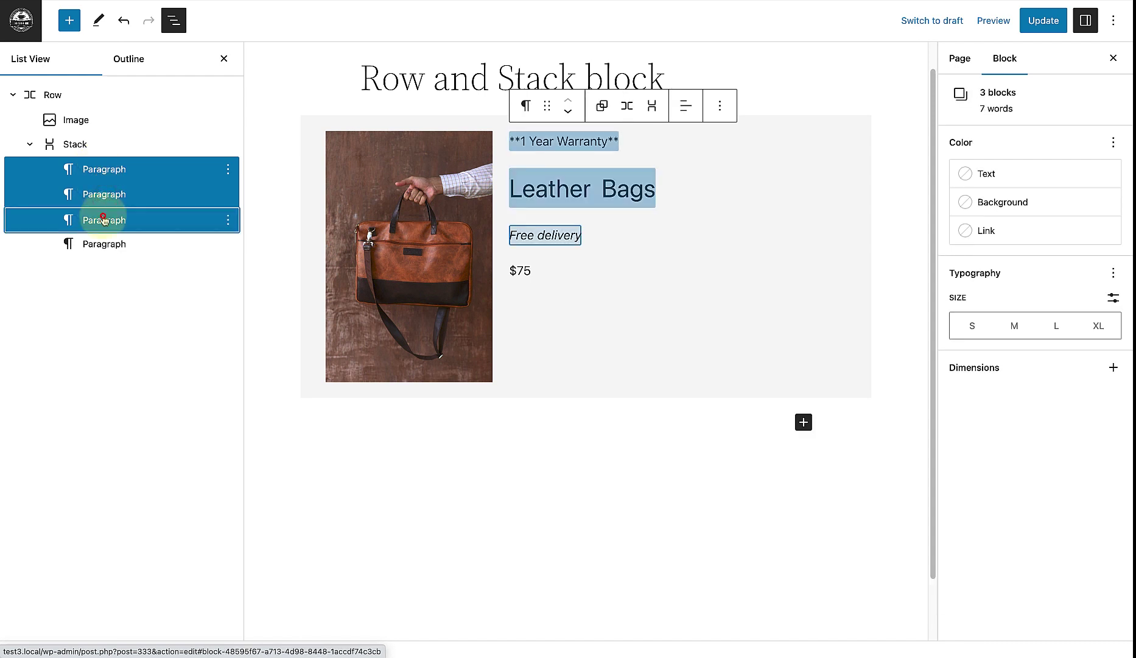
left_click(652, 110)
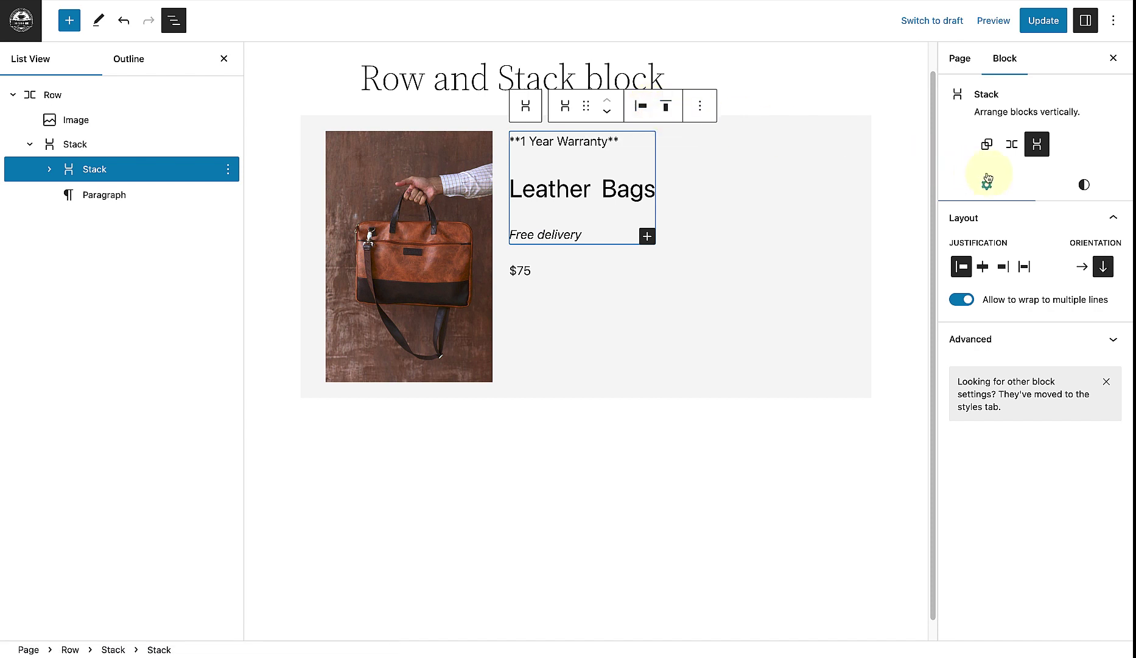
- Set the new inner Stack's block spacing to 1
left_click(1086, 187)
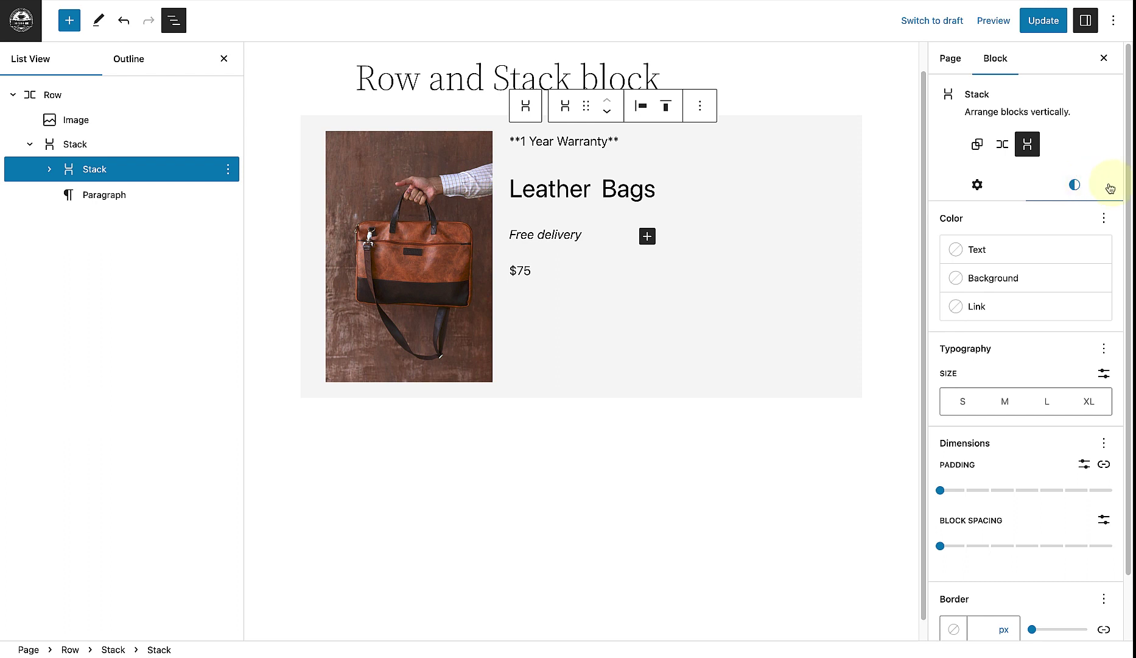
scroll(1127, 201, "down", 3)
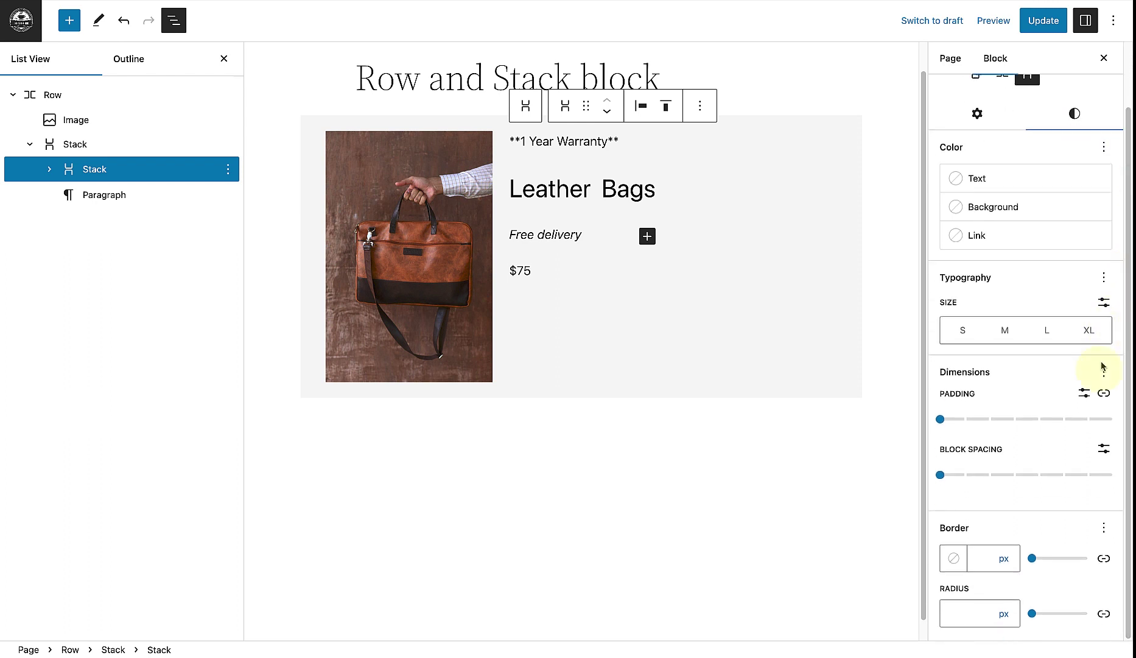
left_click_drag(942, 478, 967, 478)
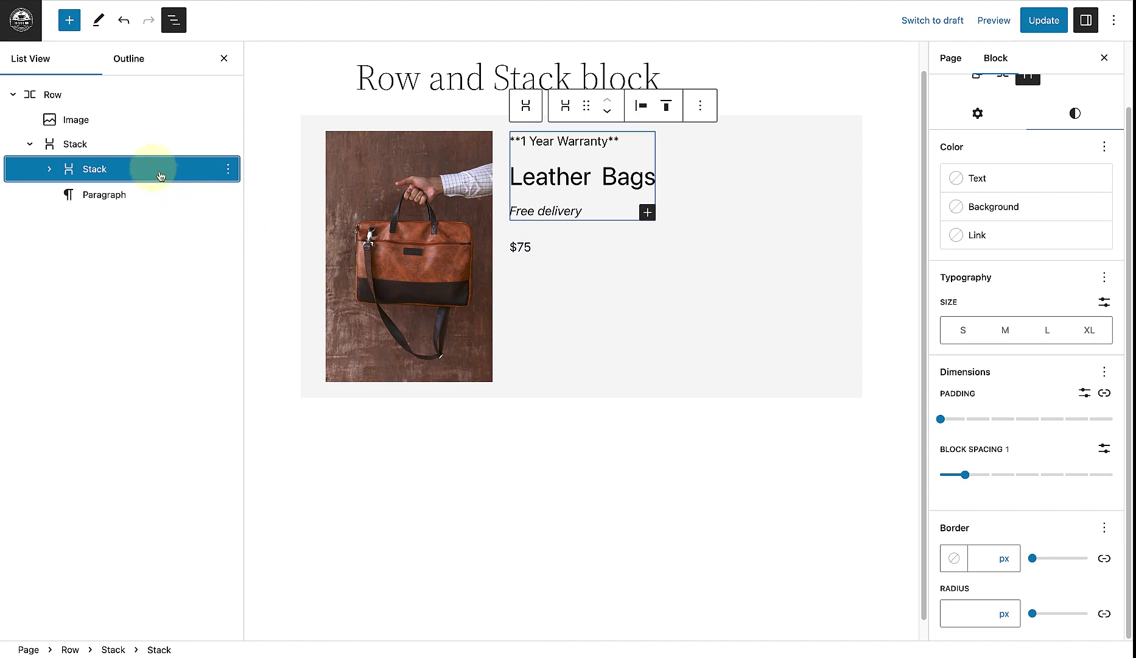
- Set the outer Stack's vertical alignment to Space between, dropping the $75 price to the bottom
left_click(87, 144)
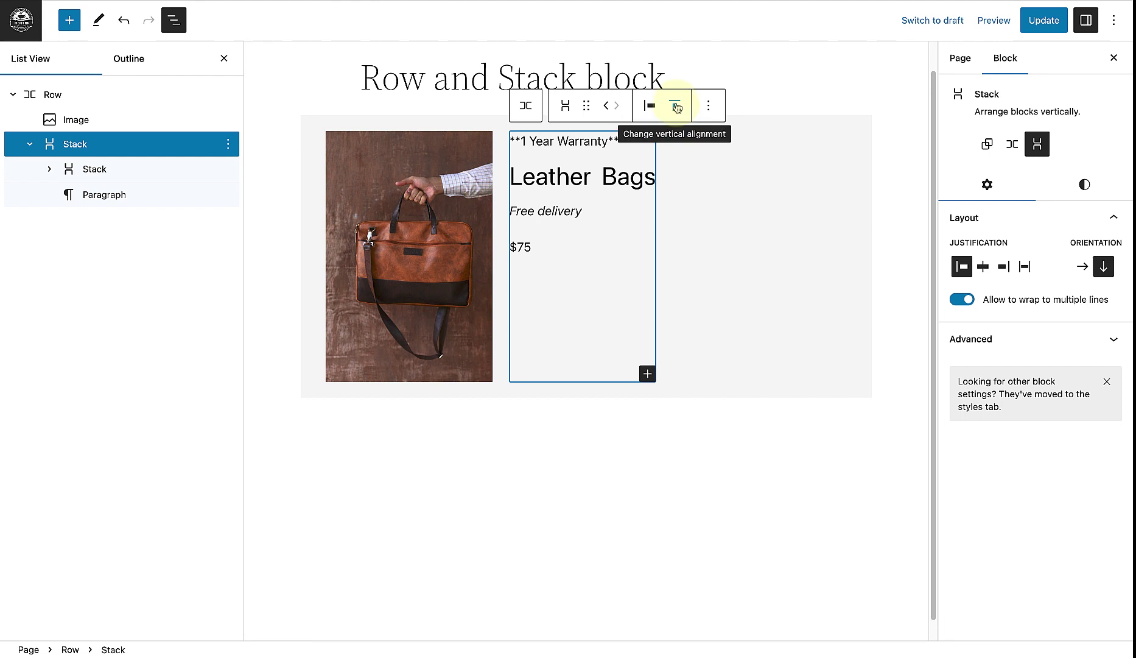
left_click(675, 106)
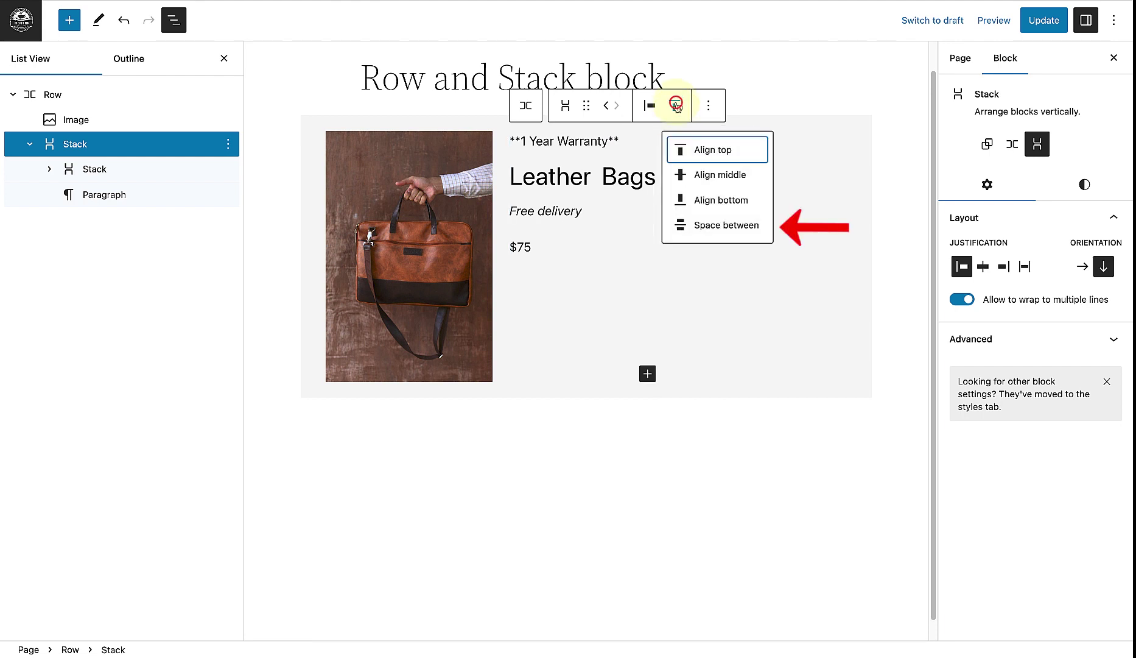
left_click(709, 225)
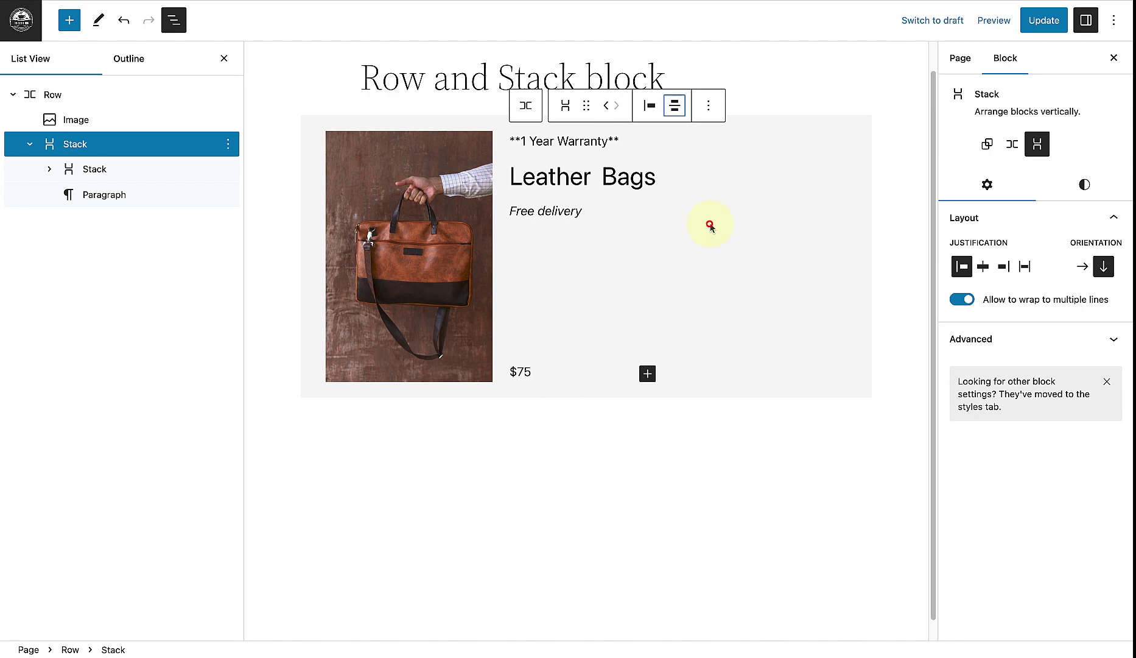
left_click(877, 302)
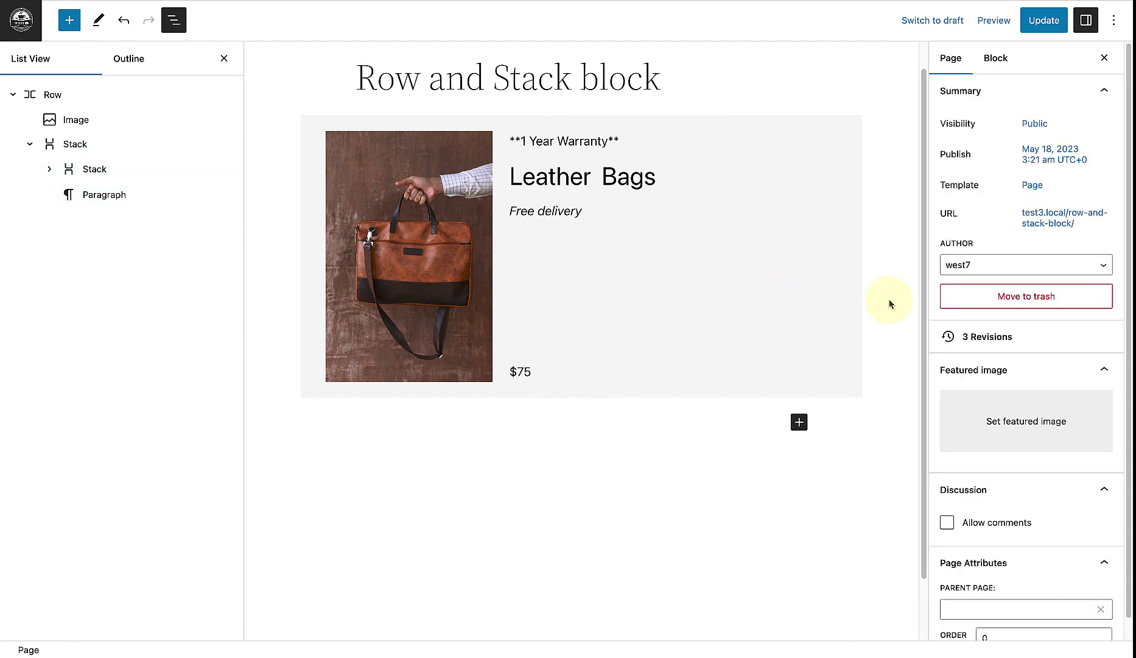